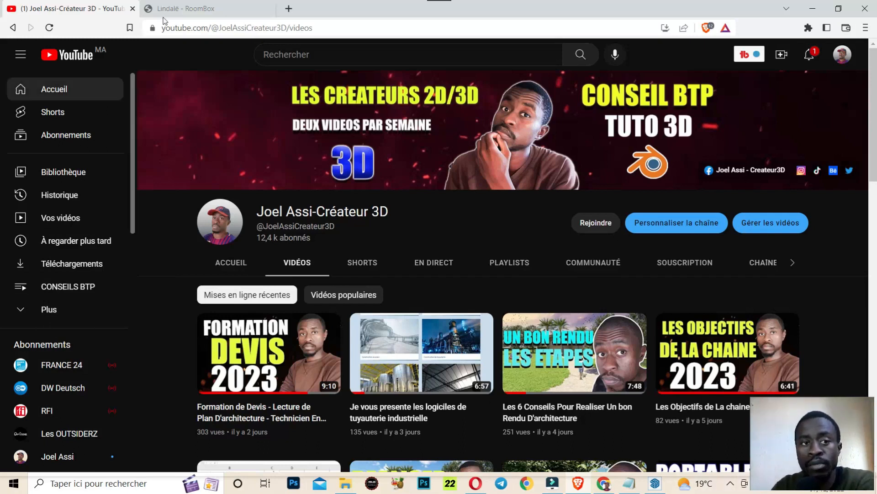
Step: Show the RoomBox download page on lindale.io in the browser and switch to SketchUp
{"action": "left_click", "coordinate": [187, 9]}
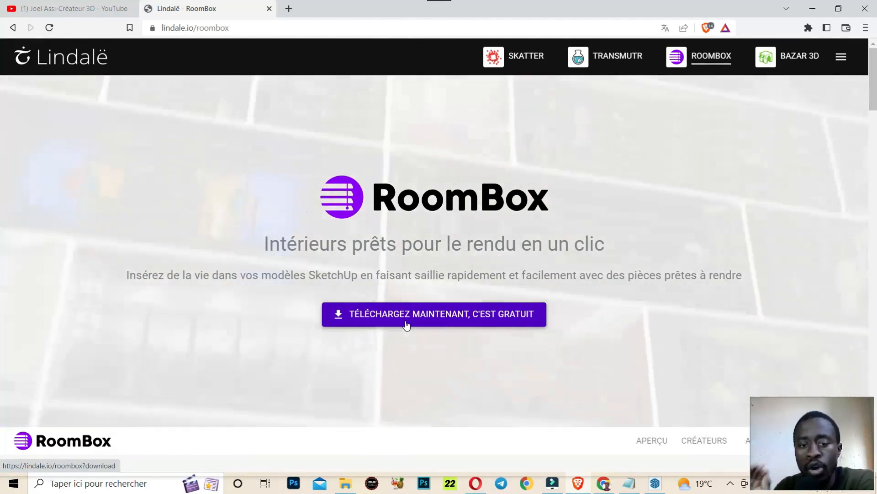
{"action": "left_click", "coordinate": [656, 484]}
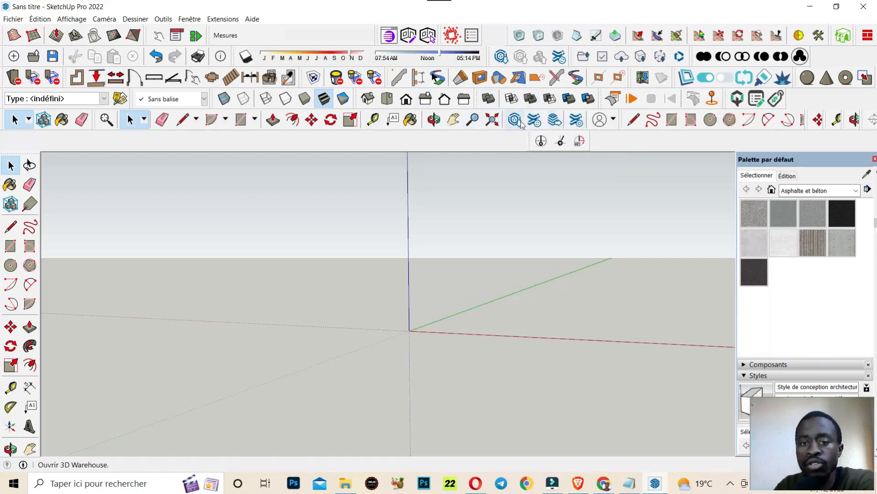
Step: Select the downloaded roombox_1.0.0 file for installation through the extension manager and cancel the installation
{"action": "left_click", "coordinate": [577, 119]}
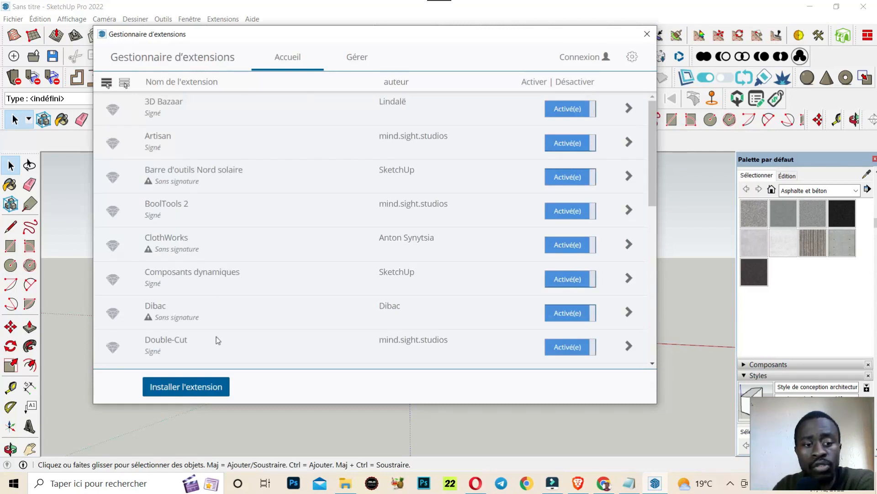
{"action": "left_click", "coordinate": [178, 387]}
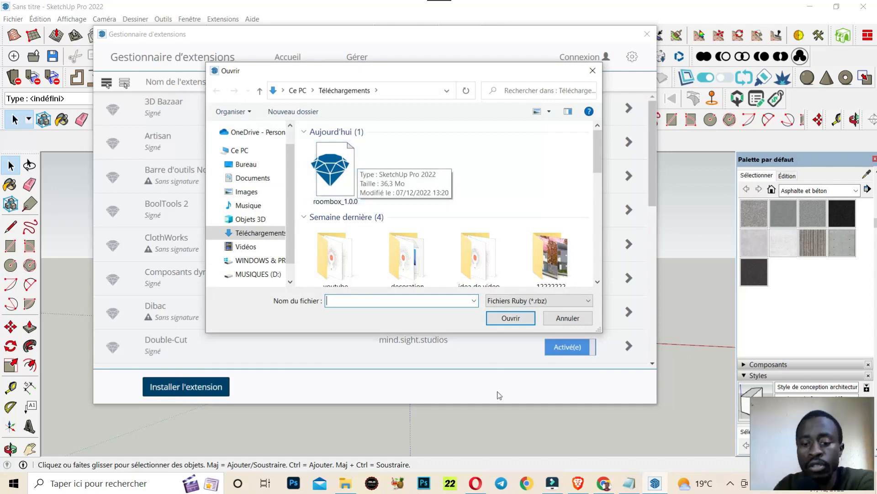
{"action": "mouse_move", "coordinate": [578, 485]}
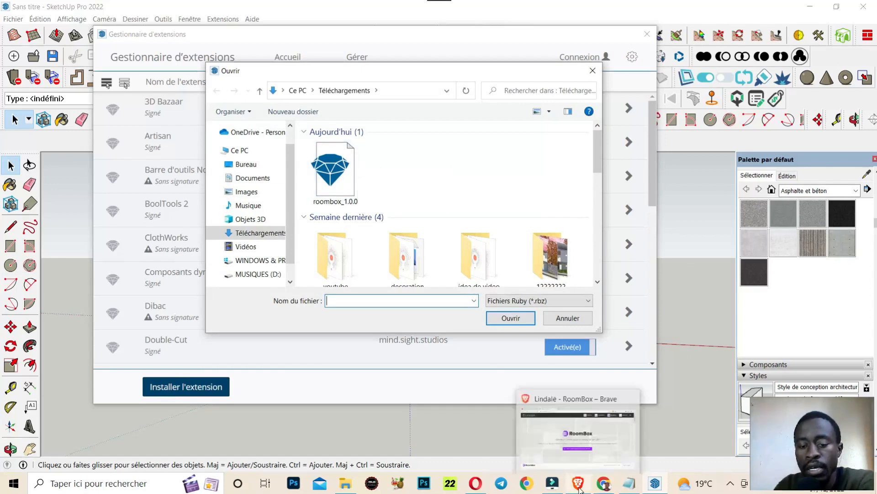
{"action": "left_click", "coordinate": [580, 446]}
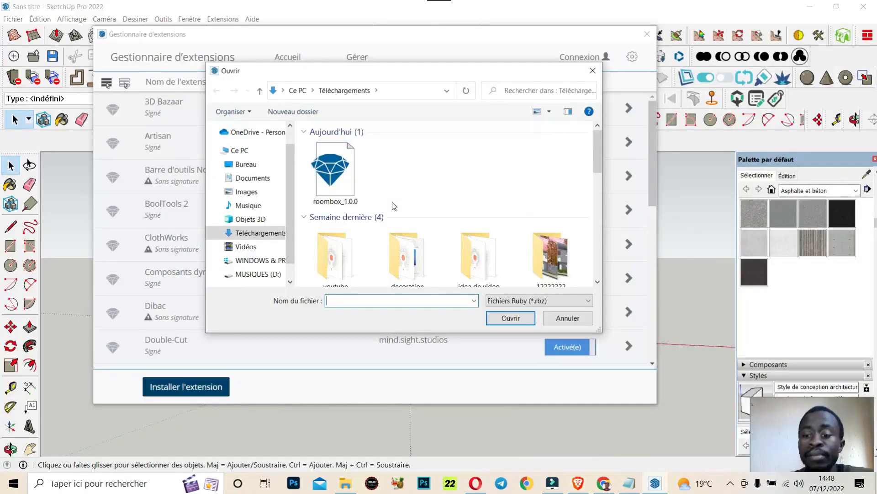
{"action": "left_click", "coordinate": [816, 431]}
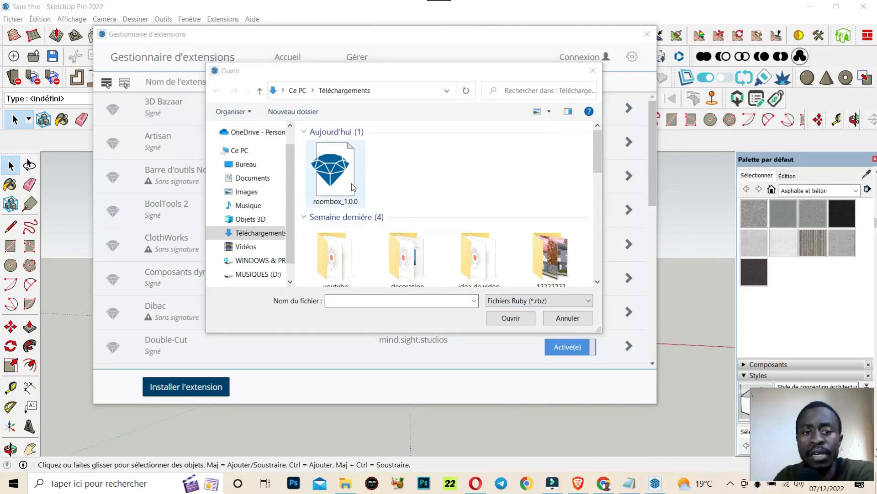
{"action": "left_click", "coordinate": [356, 207]}
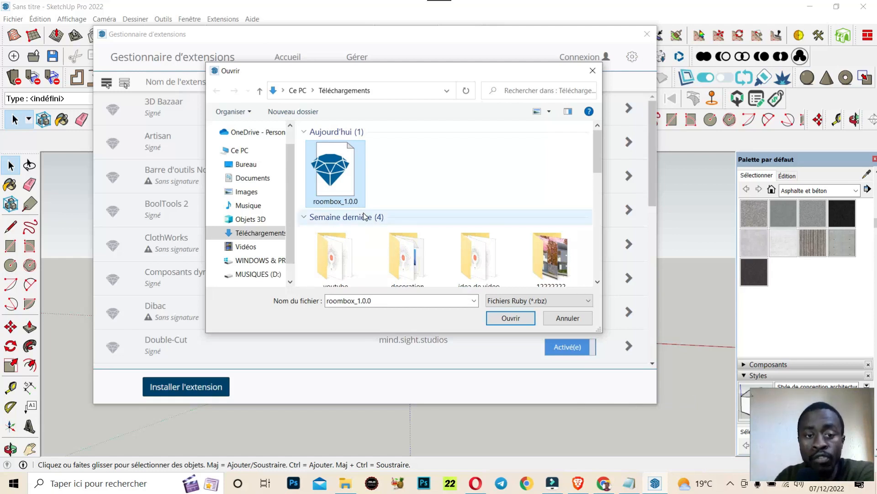
{"action": "left_click", "coordinate": [595, 70]}
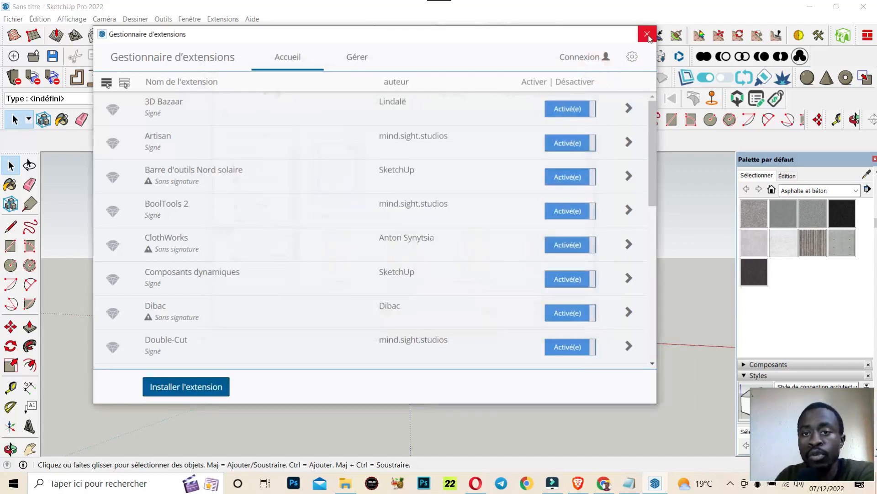
{"action": "left_click", "coordinate": [647, 34]}
Step: Reopen the extension manager, pick roombox_1.0.0 for installation again, and cancel it
{"action": "left_click", "coordinate": [571, 121]}
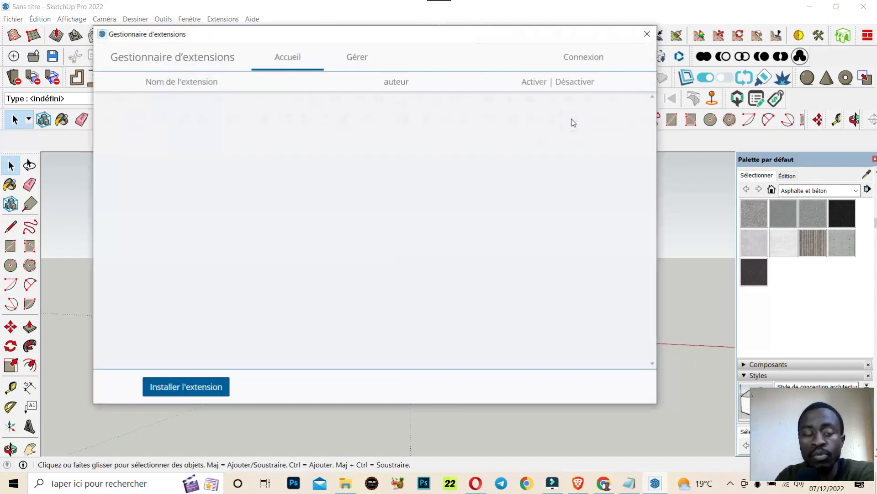
{"action": "left_click", "coordinate": [193, 389]}
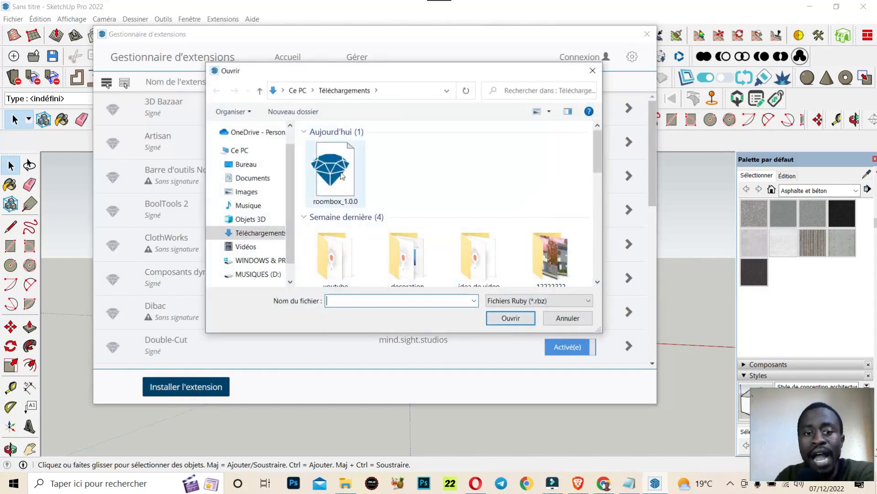
{"action": "left_click", "coordinate": [340, 176]}
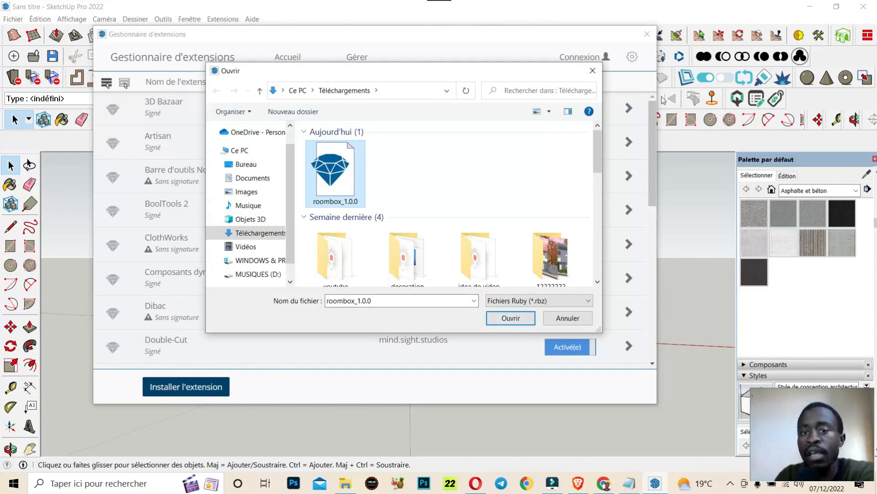
{"action": "left_click", "coordinate": [592, 71]}
{"action": "left_click", "coordinate": [647, 34]}
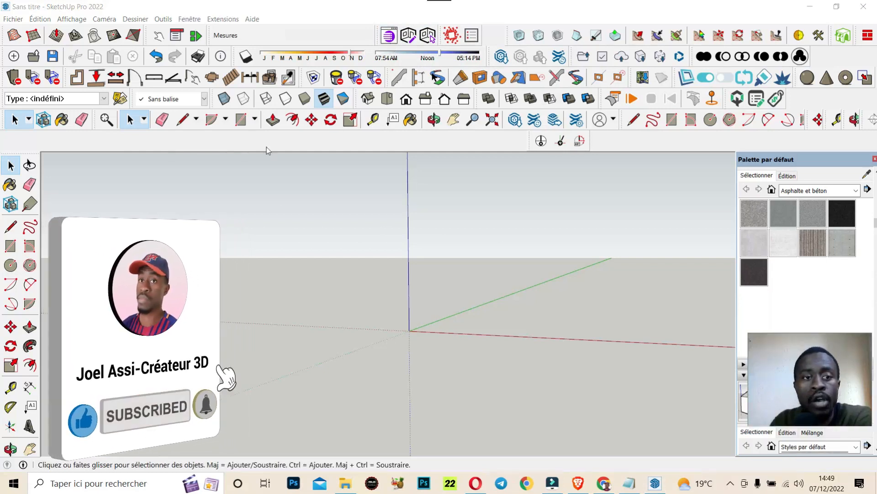
Step: Draw a rectangle of about 11408 by 12153 cm on the ground, starting near the green axis
{"action": "left_click", "coordinate": [241, 120]}
{"action": "scroll", "coordinate": [287, 374], "scroll_direction": "down", "scroll_amount": 2}
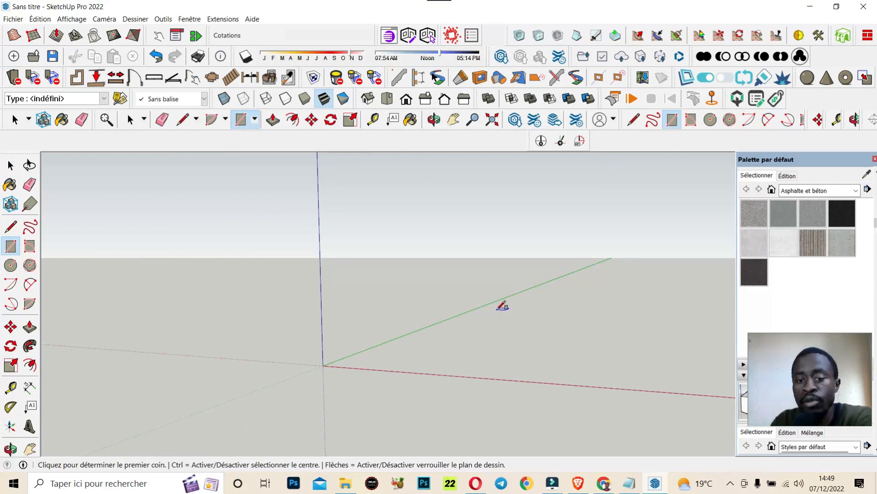
{"action": "left_click", "coordinate": [478, 309]}
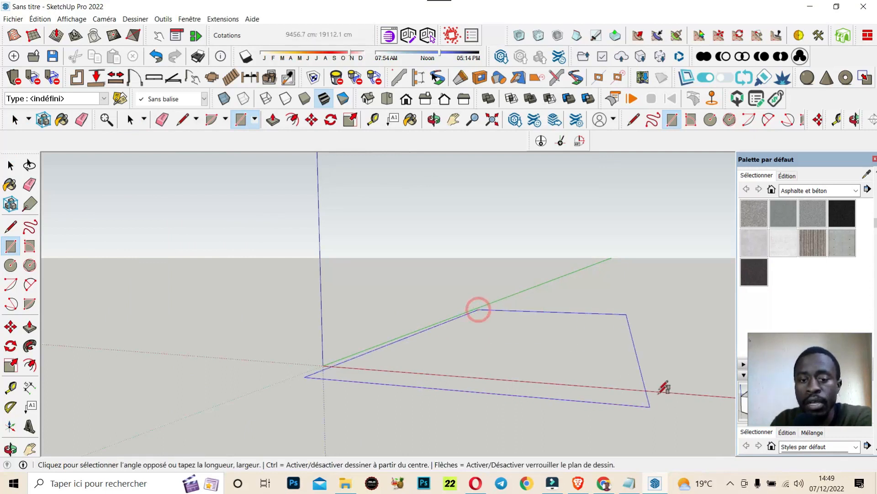
{"action": "left_click", "coordinate": [695, 354]}
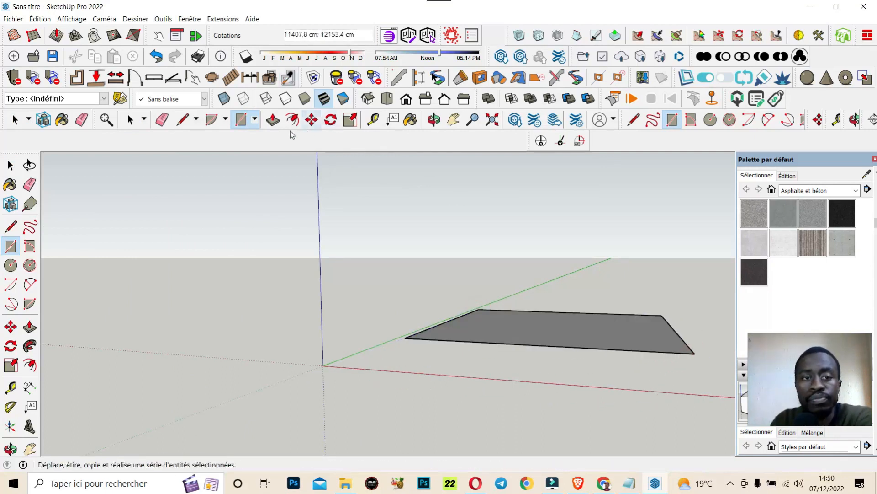
Step: Select the whole rectangle and move it away from the green axis onto the open ground between the red and green axes
{"action": "left_click", "coordinate": [434, 120]}
{"action": "left_click_drag", "start_coordinate": [549, 320], "coordinate": [427, 291]}
{"action": "scroll", "coordinate": [427, 291], "scroll_direction": "down", "scroll_amount": 3}
{"action": "key", "text": "space"}
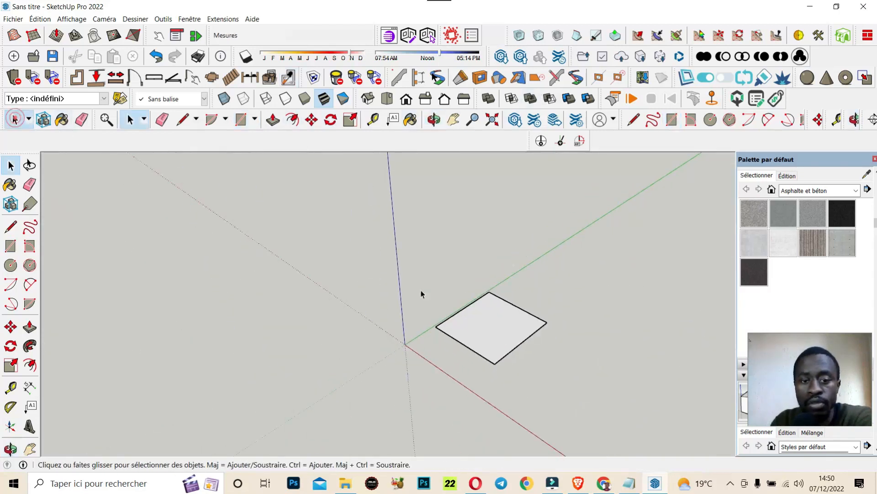
{"action": "left_click_drag", "start_coordinate": [410, 247], "coordinate": [413, 245]}
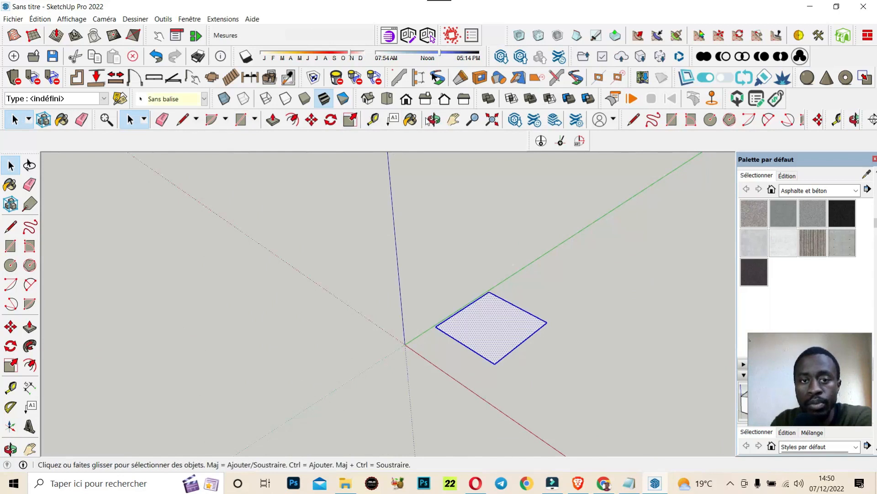
{"action": "left_click", "coordinate": [312, 119]}
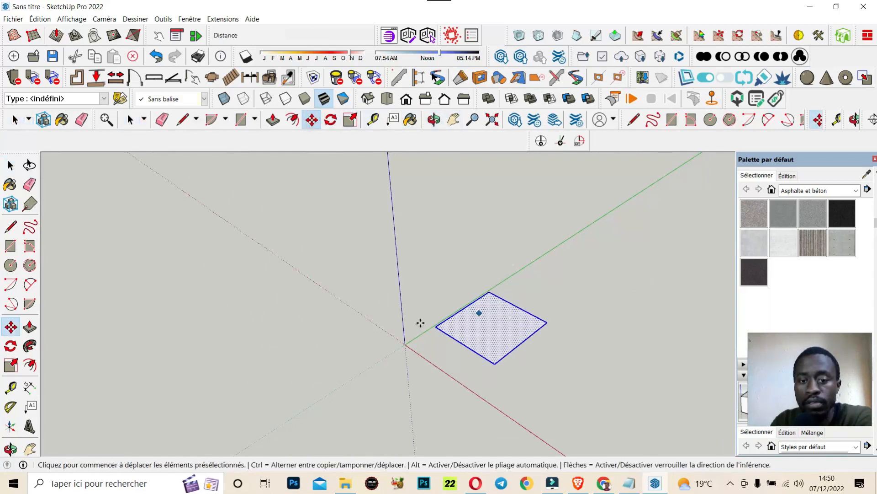
{"action": "scroll", "coordinate": [421, 322], "scroll_direction": "down", "scroll_amount": 2}
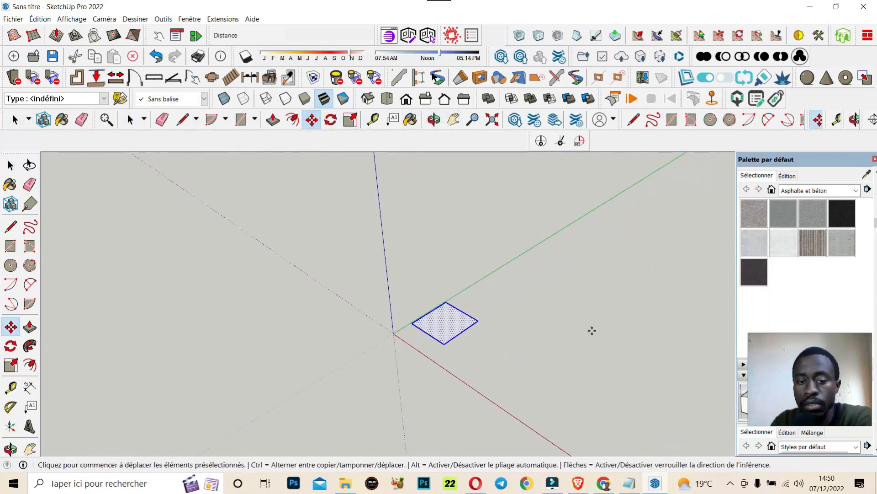
{"action": "left_click", "coordinate": [445, 325]}
{"action": "left_click", "coordinate": [579, 335]}
{"action": "left_click", "coordinate": [579, 335]}
{"action": "scroll", "coordinate": [610, 354], "scroll_direction": "up", "scroll_amount": 3}
{"action": "left_click", "coordinate": [595, 343]}
Step: Extrude the rectangle upward with Push/Pull into a low box
{"action": "left_click", "coordinate": [273, 120]}
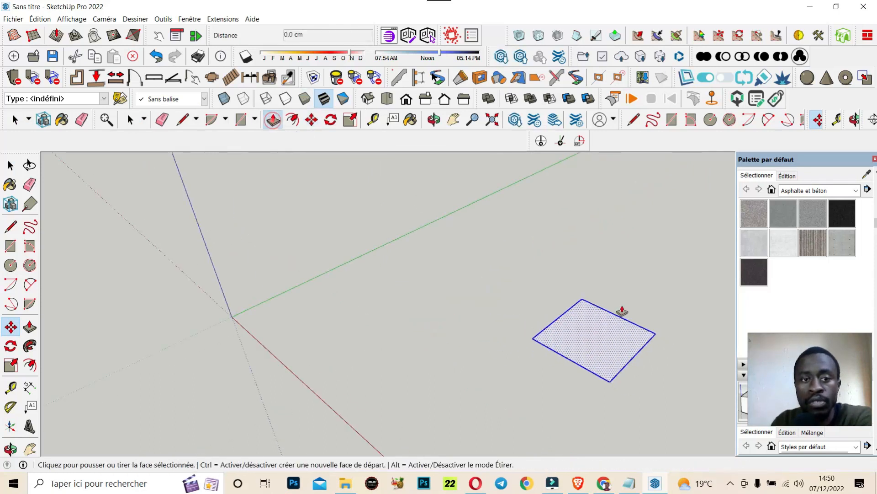
{"action": "left_click", "coordinate": [577, 350]}
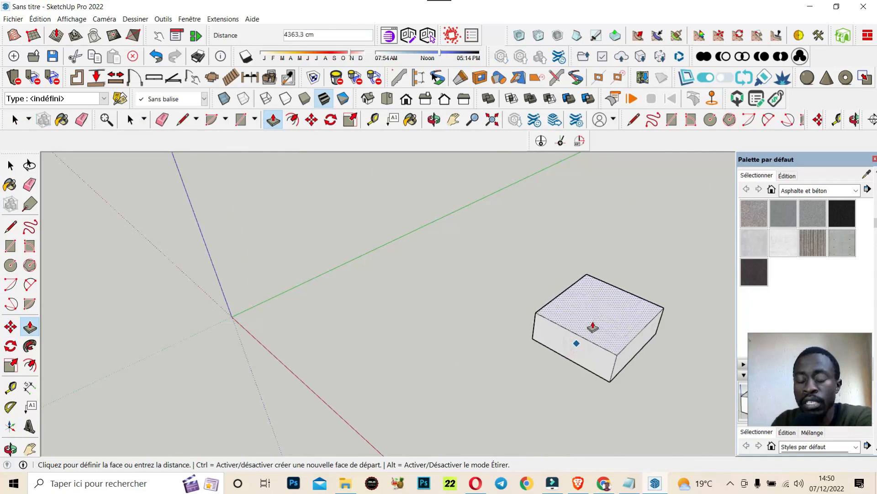
{"action": "left_click", "coordinate": [592, 314]}
Step: Offset the edges of the box's large front face inward to outline a narrow frame
{"action": "left_click", "coordinate": [434, 120]}
{"action": "left_click_drag", "start_coordinate": [658, 256], "coordinate": [651, 213]}
{"action": "scroll", "coordinate": [618, 312], "scroll_direction": "up", "scroll_amount": 5}
{"action": "left_click_drag", "start_coordinate": [607, 316], "coordinate": [582, 300]}
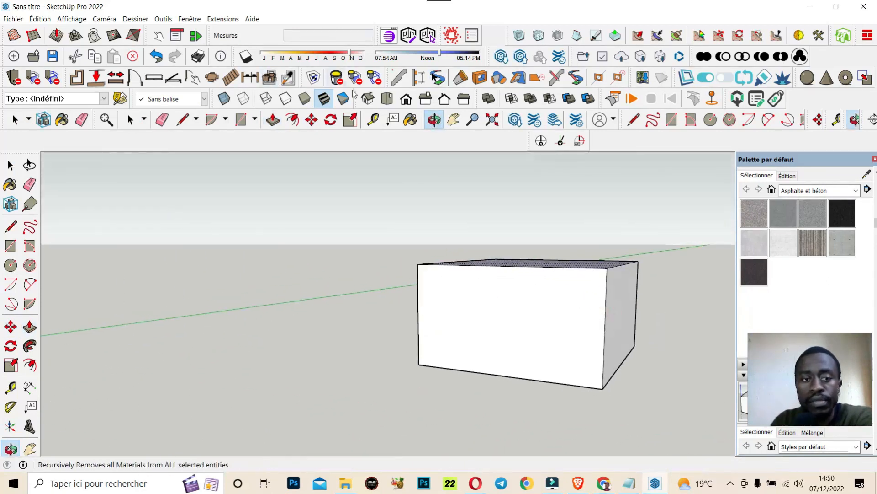
{"action": "left_click", "coordinate": [310, 121]}
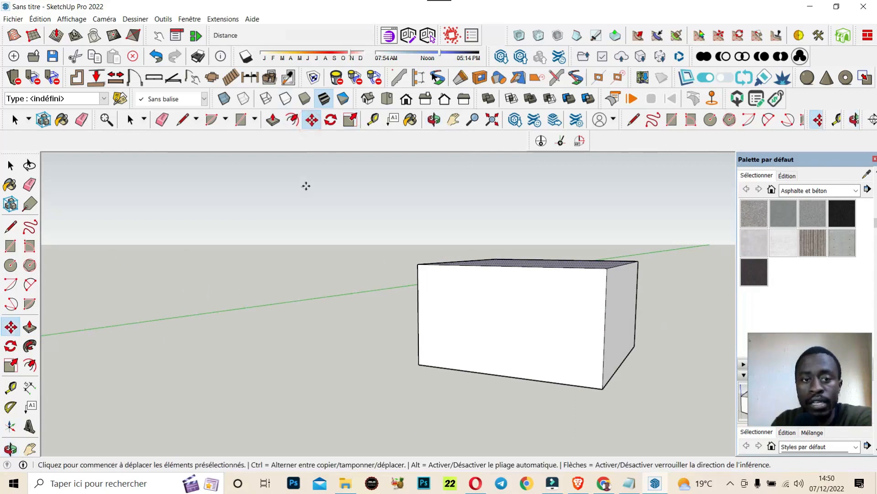
{"action": "left_click", "coordinate": [292, 119]}
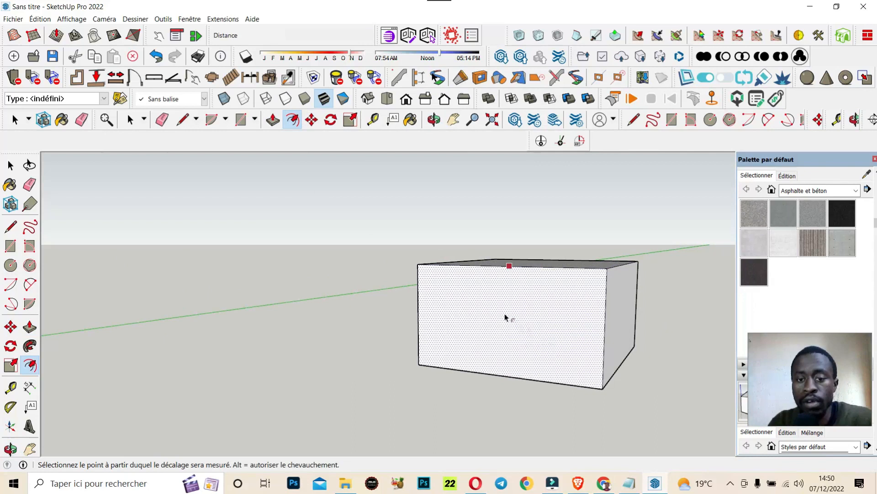
{"action": "left_click", "coordinate": [558, 339]}
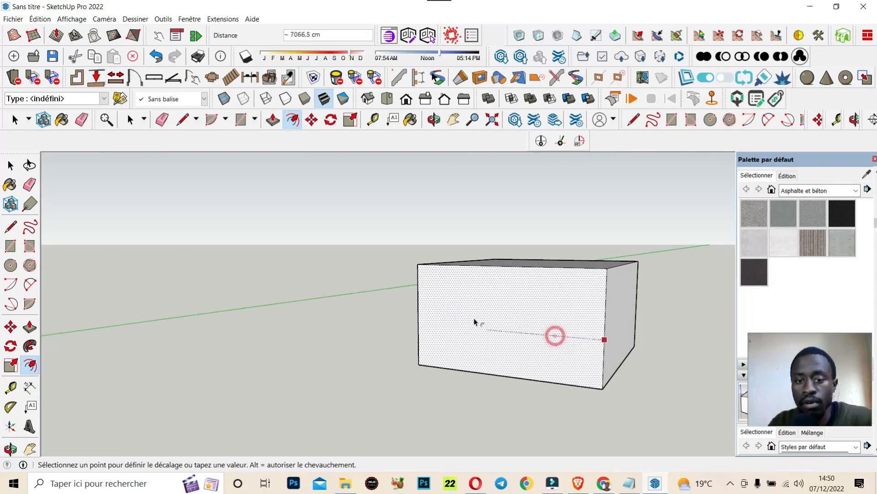
{"action": "left_click", "coordinate": [589, 372]}
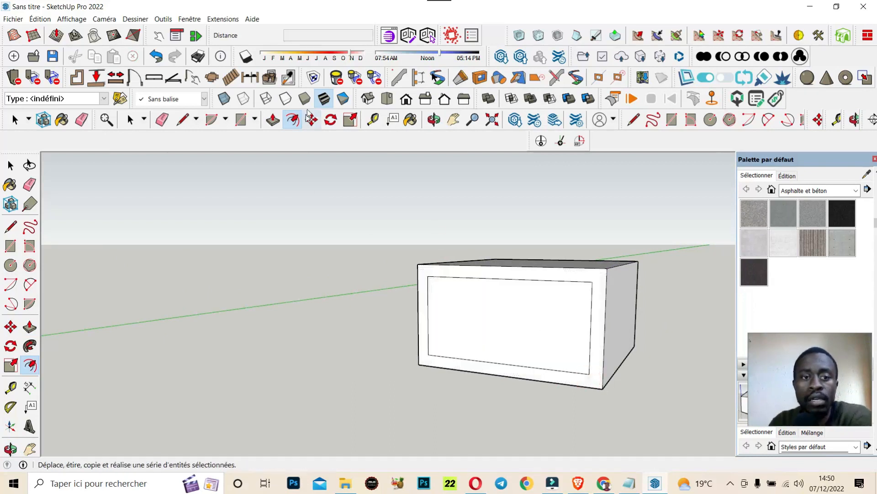
Step: Push the framed inner face about 8445 cm into the box to hollow out a room
{"action": "left_click", "coordinate": [273, 120]}
{"action": "left_click", "coordinate": [517, 327]}
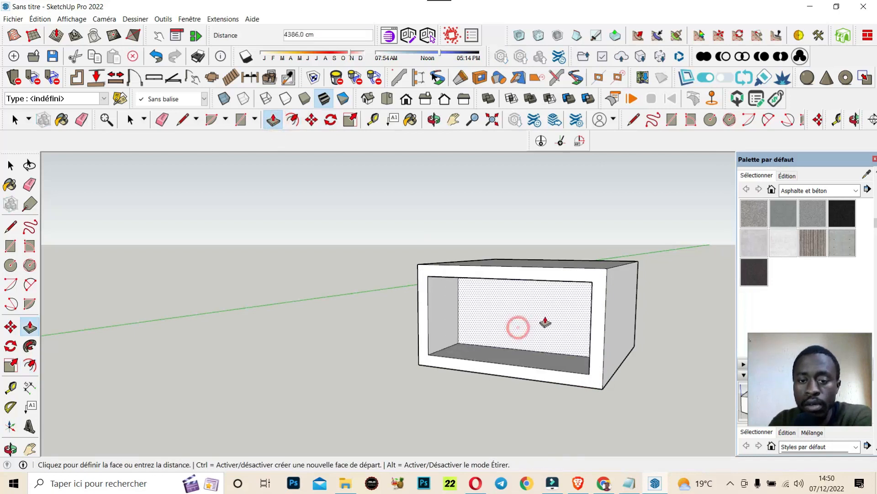
{"action": "left_click", "coordinate": [561, 315]}
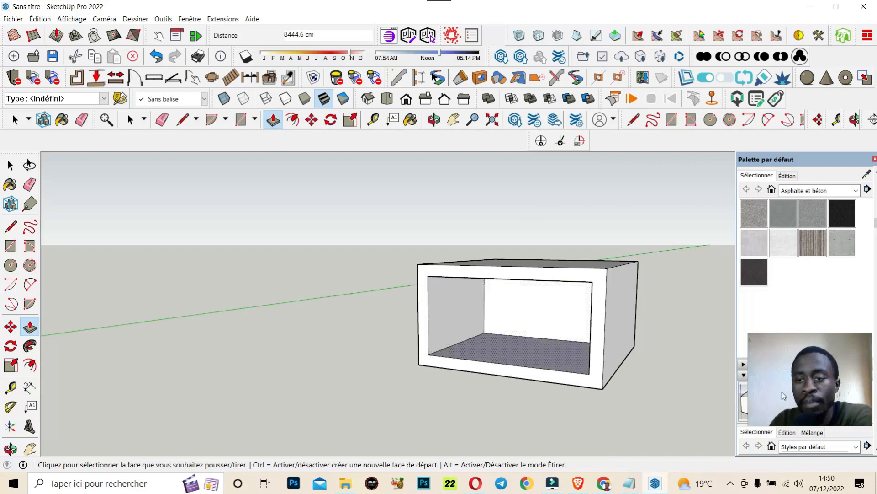
Step: Close the front opening with a face by drawing a diagonal across its corners, and erase the diagonal
{"action": "left_click", "coordinate": [181, 120]}
{"action": "left_click", "coordinate": [428, 276]}
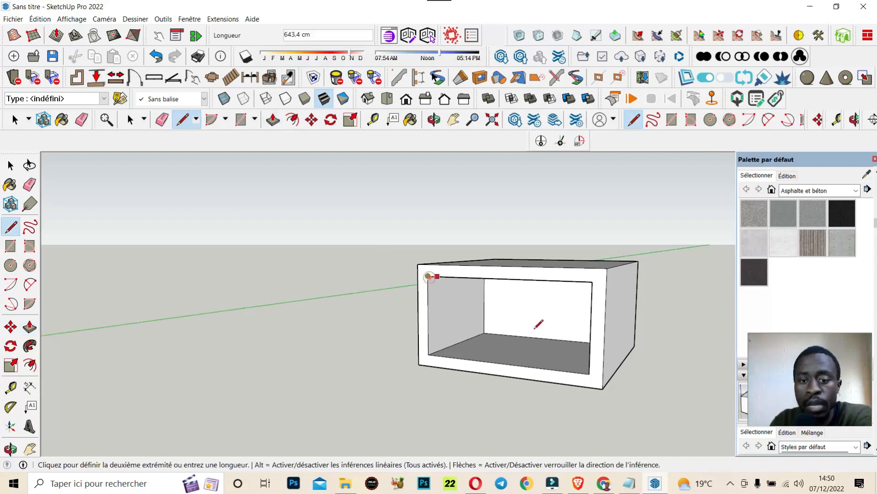
{"action": "left_click", "coordinate": [591, 378]}
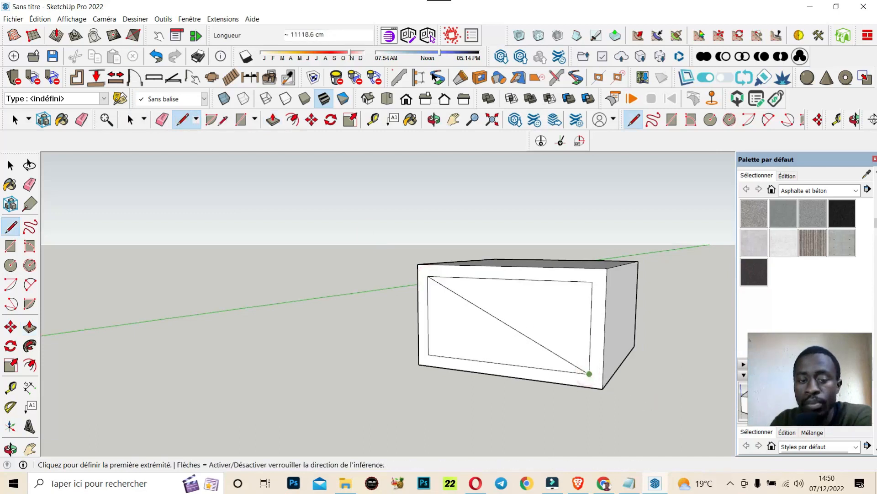
{"action": "left_click", "coordinate": [81, 120]}
{"action": "left_click", "coordinate": [500, 325]}
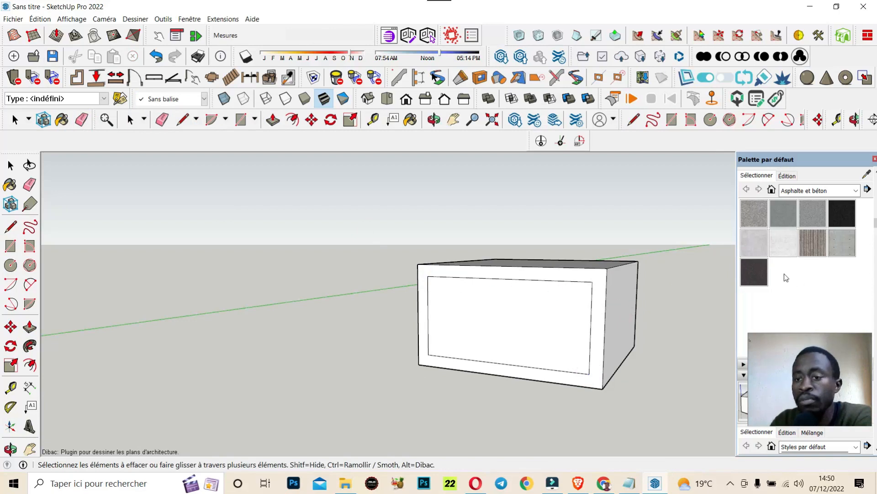
Step: Paint the face closing the front opening with the Verre de sécurité translucide material from the Verre et miroirs collection
{"action": "left_click_drag", "start_coordinate": [804, 157], "coordinate": [798, 42]}
{"action": "scroll", "coordinate": [813, 191], "scroll_direction": "up", "scroll_amount": 3}
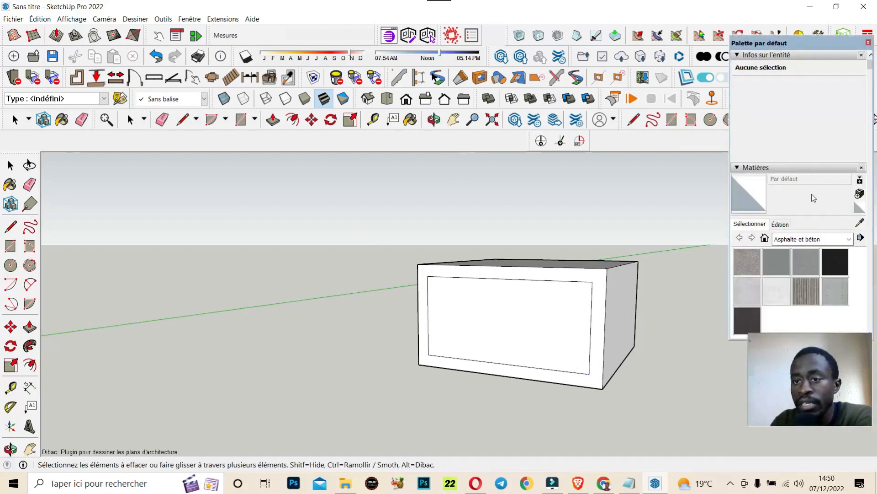
{"action": "left_click", "coordinate": [808, 245]}
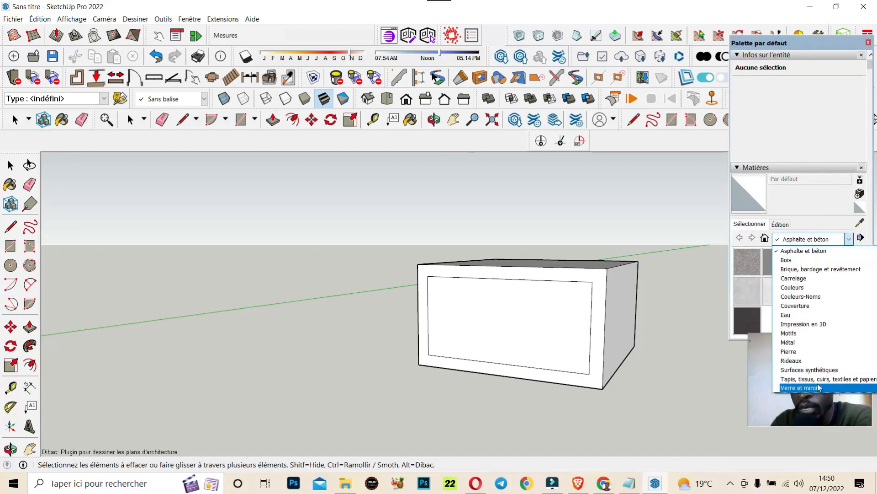
{"action": "left_click", "coordinate": [818, 387]}
{"action": "left_click", "coordinate": [754, 297]}
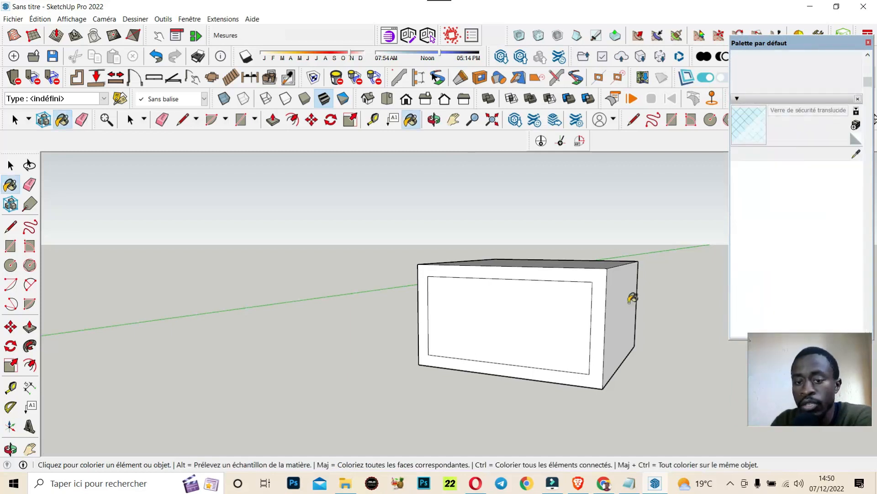
{"action": "left_click", "coordinate": [554, 329]}
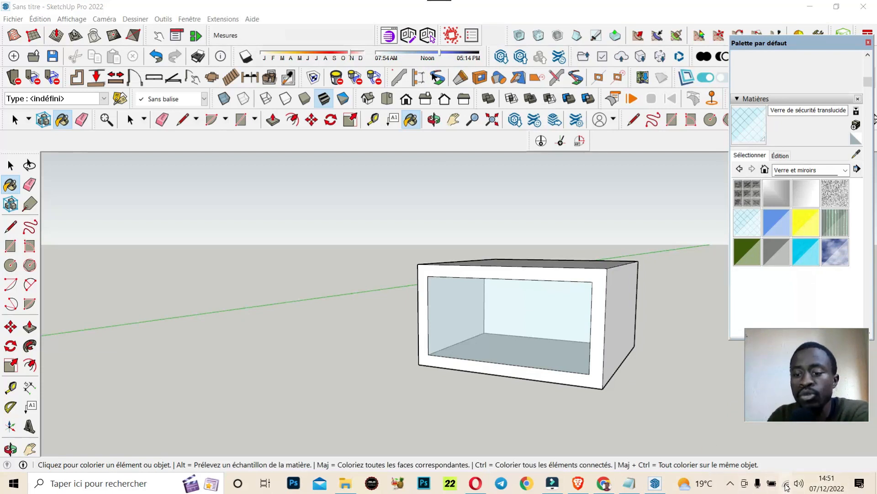
Step: Open the RoomBox library and filter the rooms by the Residential category
{"action": "left_click", "coordinate": [389, 41]}
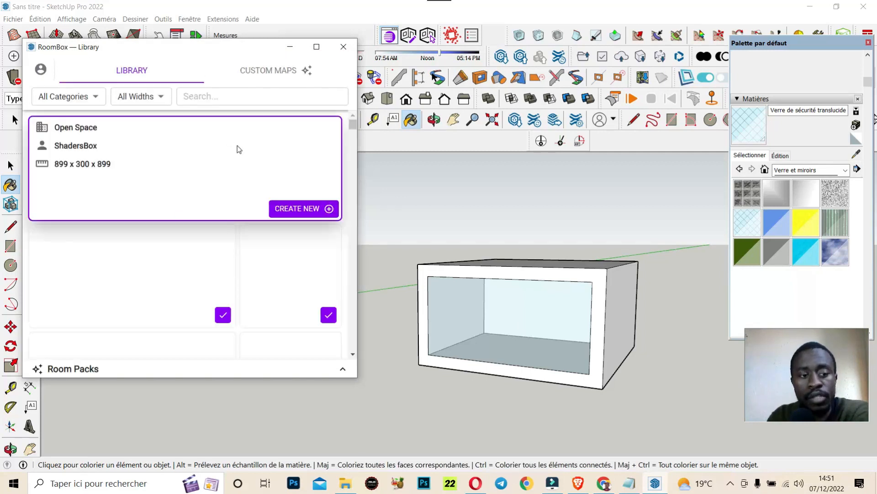
{"action": "left_click_drag", "start_coordinate": [229, 51], "coordinate": [370, 55]}
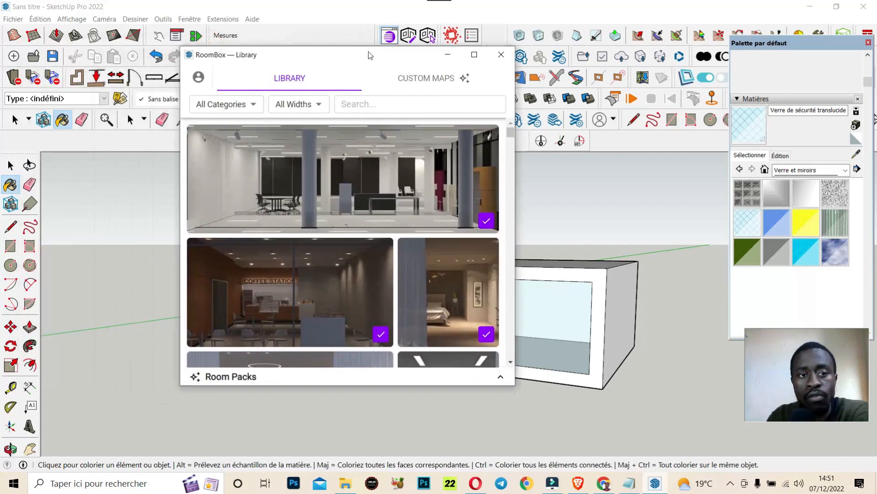
{"action": "left_click", "coordinate": [238, 110]}
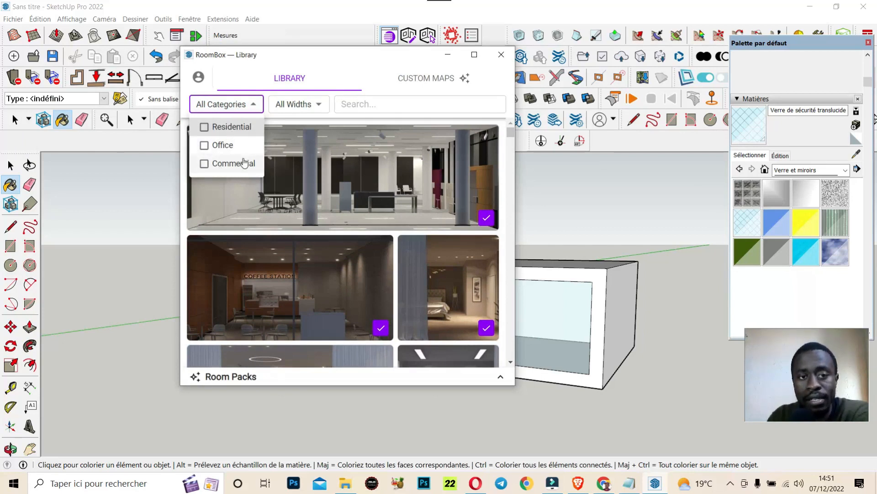
{"action": "left_click", "coordinate": [204, 132]}
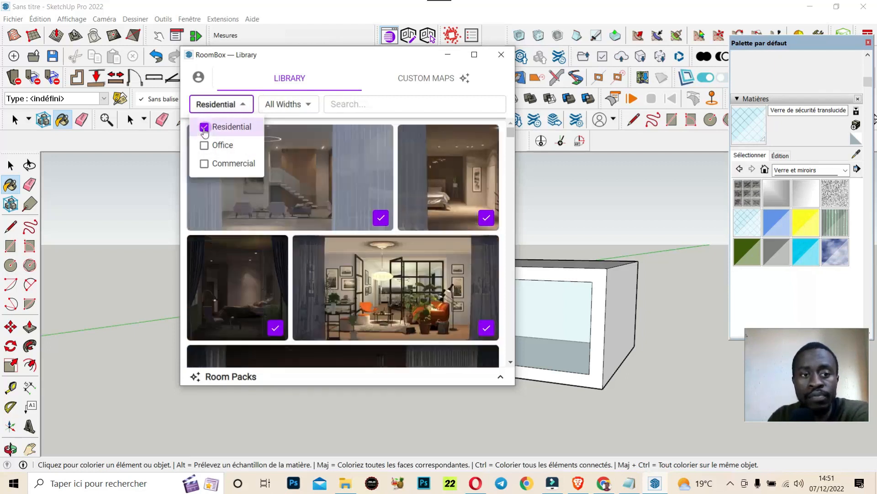
{"action": "left_click", "coordinate": [366, 80]}
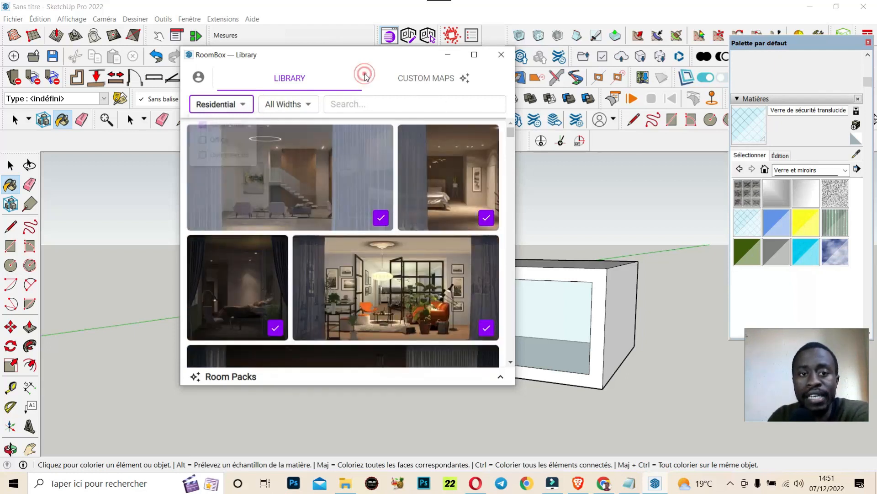
{"action": "scroll", "coordinate": [418, 359], "scroll_direction": "down", "scroll_amount": 6}
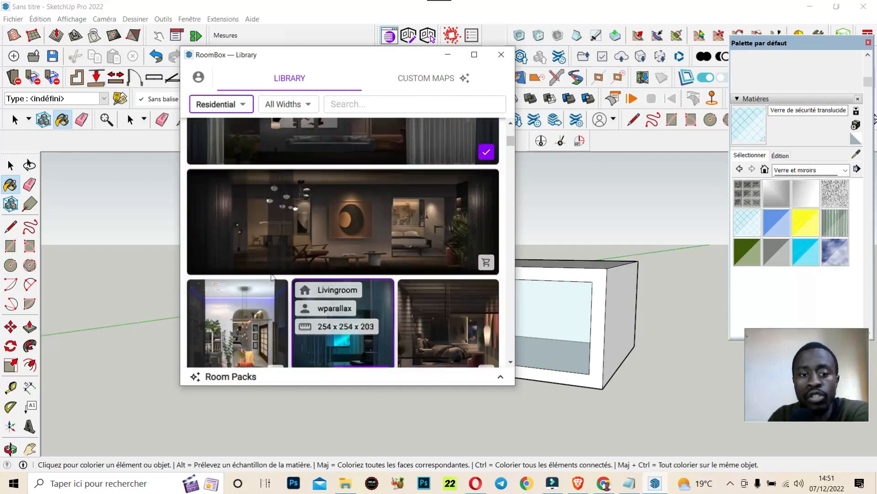
Step: Try adding the Office and Commercial categories to the library filter, and return it to Residential only
{"action": "left_click", "coordinate": [238, 105]}
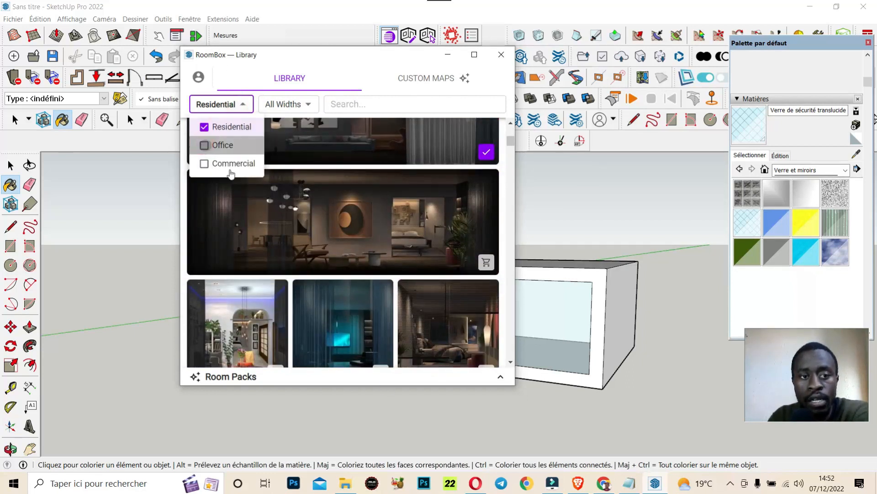
{"action": "left_click", "coordinate": [205, 145]}
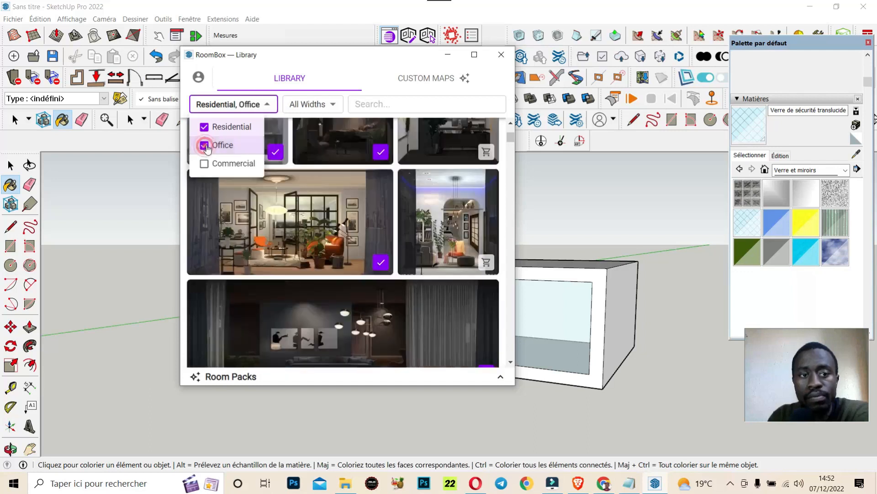
{"action": "left_click", "coordinate": [269, 148]}
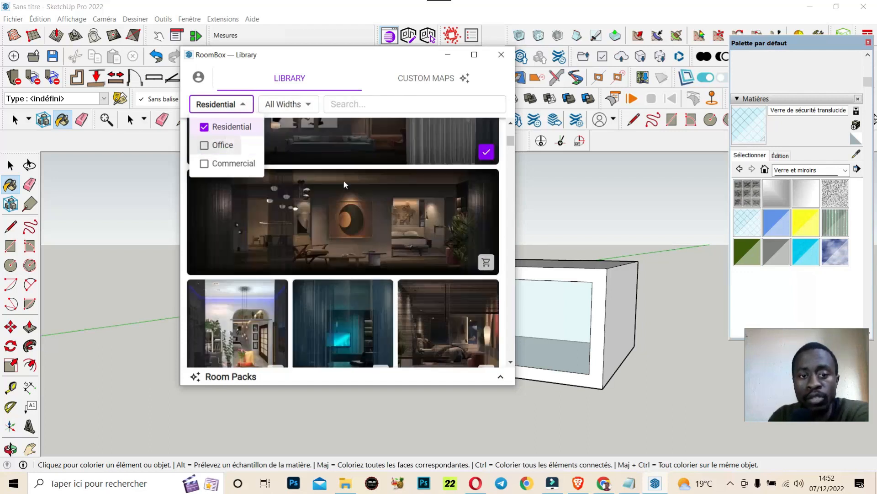
{"action": "left_click", "coordinate": [206, 146]}
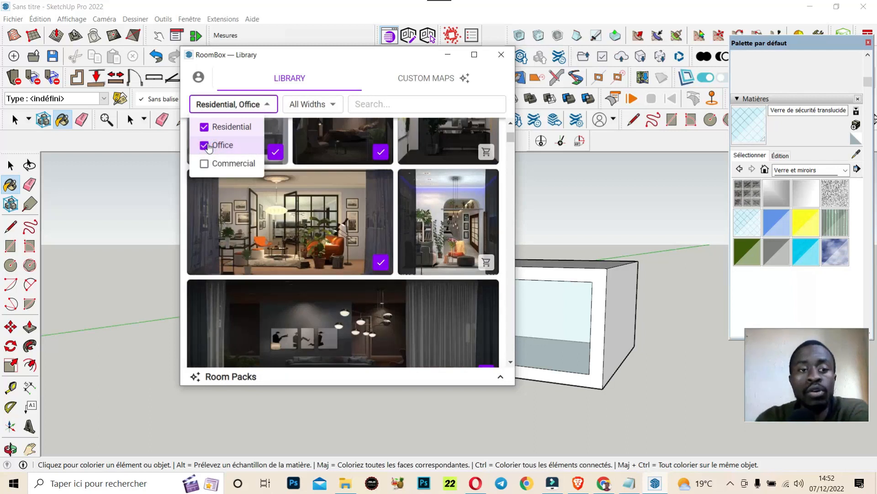
{"action": "left_click", "coordinate": [206, 168]}
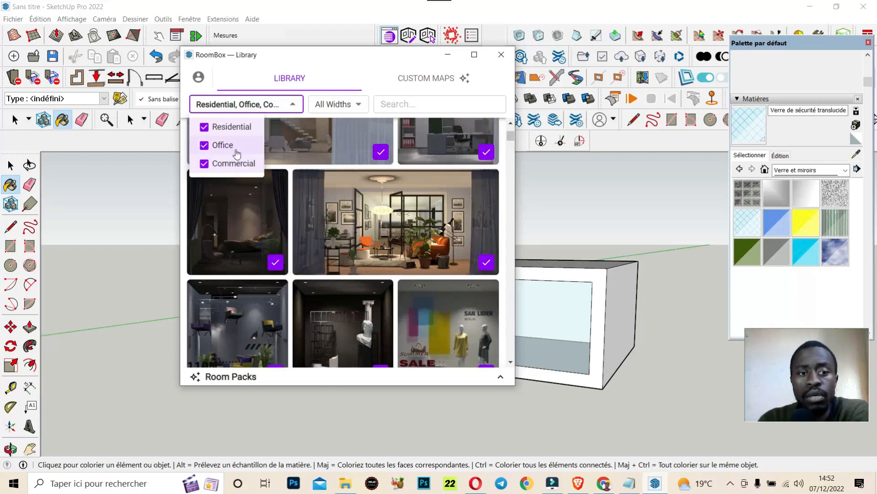
{"action": "left_click", "coordinate": [206, 152]}
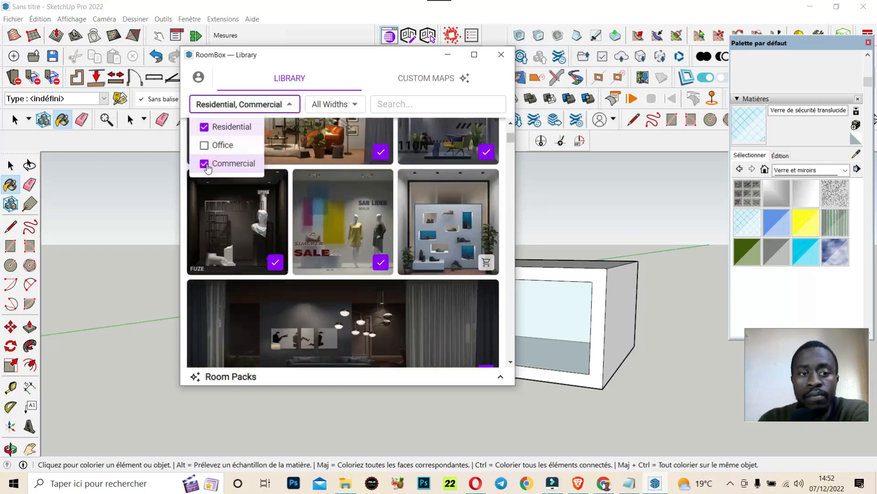
{"action": "left_click", "coordinate": [206, 165]}
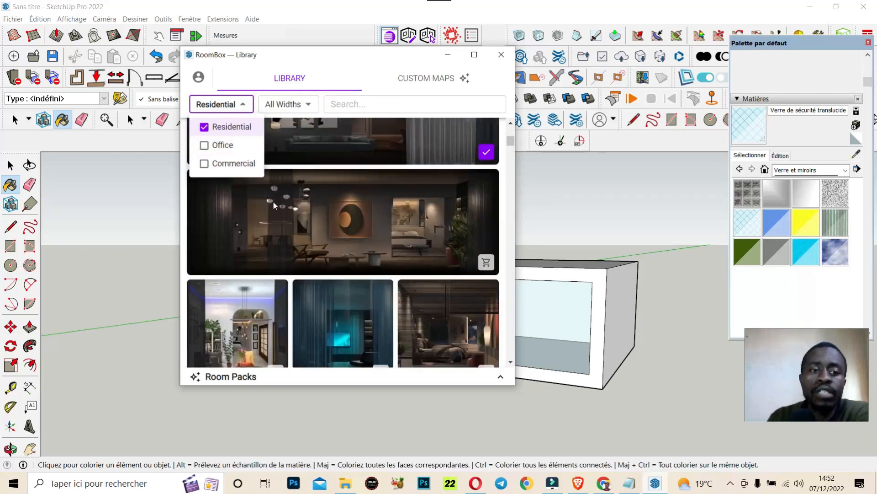
{"action": "left_click", "coordinate": [375, 81]}
{"action": "mouse_move", "coordinate": [408, 209]}
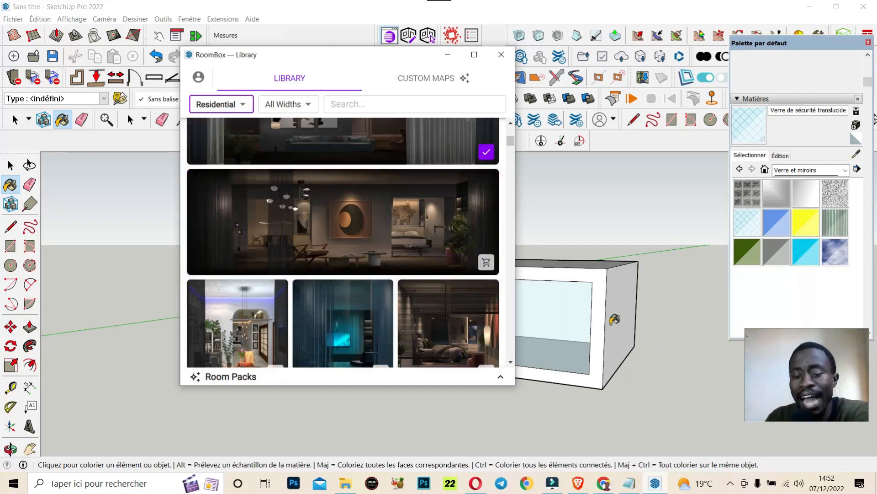
Step: Restrict the library to Medium width rooms and look through the living room entries
{"action": "left_click", "coordinate": [313, 109]}
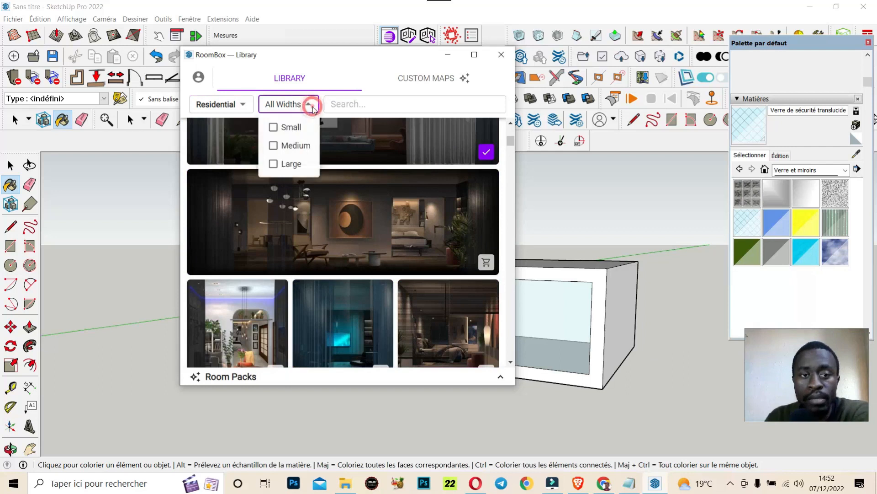
{"action": "left_click", "coordinate": [298, 146]}
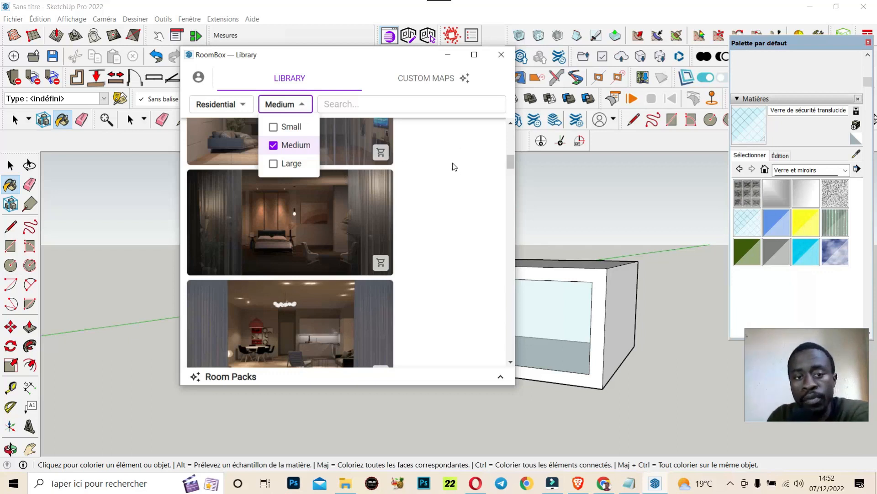
{"action": "left_click", "coordinate": [408, 118]}
{"action": "scroll", "coordinate": [366, 239], "scroll_direction": "up", "scroll_amount": 5}
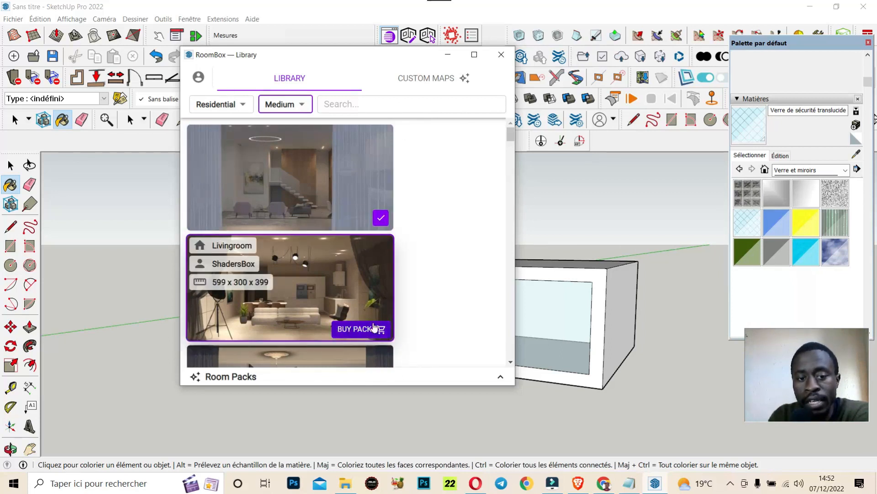
{"action": "scroll", "coordinate": [314, 237], "scroll_direction": "down", "scroll_amount": 2}
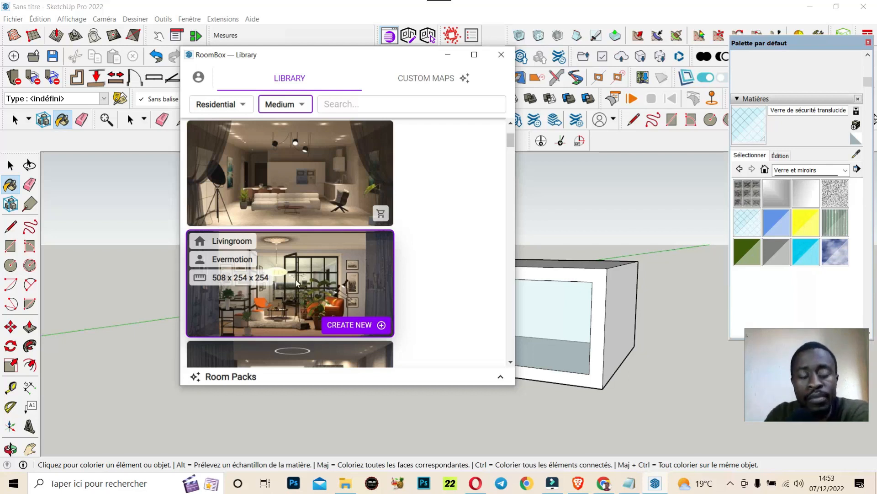
{"action": "scroll", "coordinate": [306, 210], "scroll_direction": "up", "scroll_amount": 3}
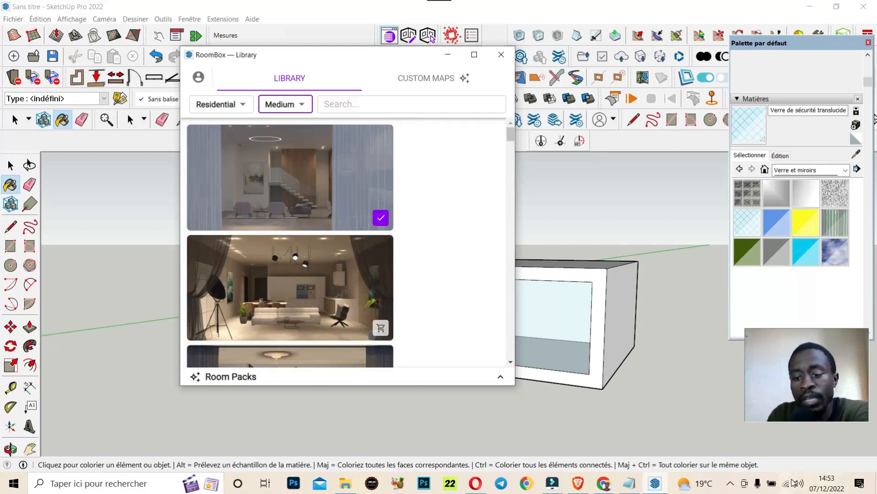
Step: Try creating a new room from the 599 x 300 x 399 ShadersBox living room, and stop the placement
{"action": "left_click", "coordinate": [352, 220]}
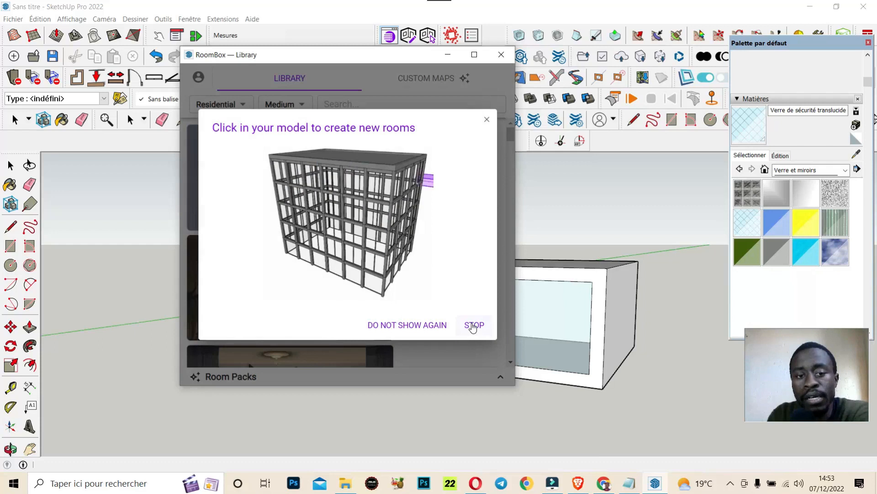
{"action": "left_click", "coordinate": [473, 325]}
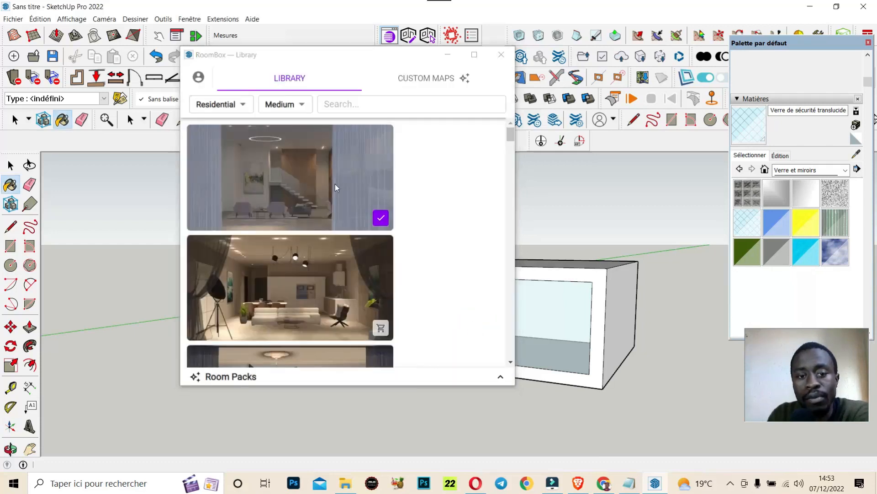
{"action": "left_click", "coordinate": [358, 220]}
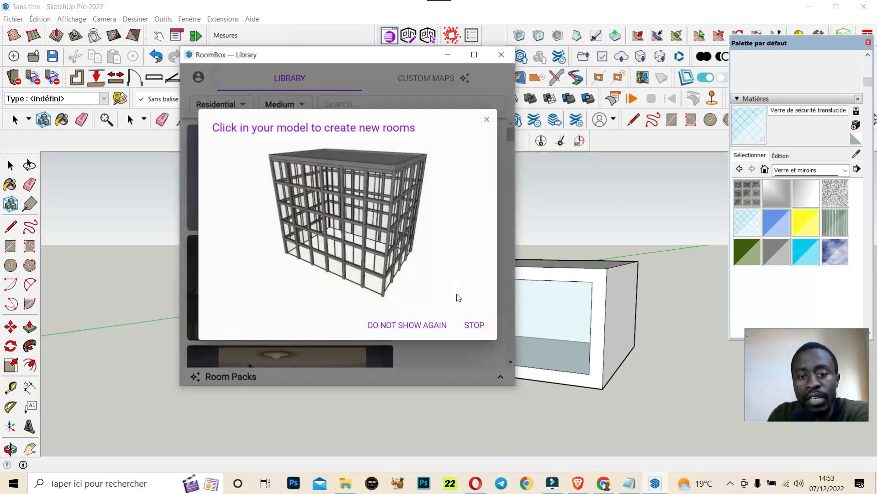
{"action": "left_click", "coordinate": [472, 324]}
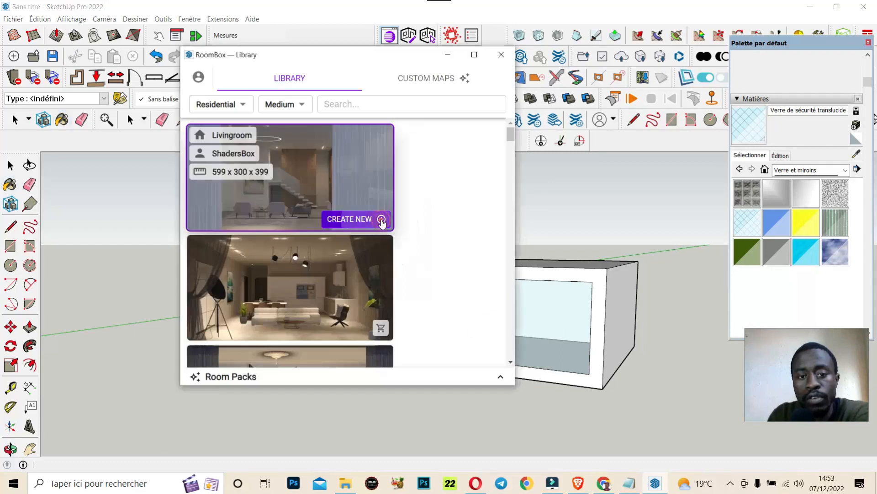
{"action": "left_click", "coordinate": [383, 221]}
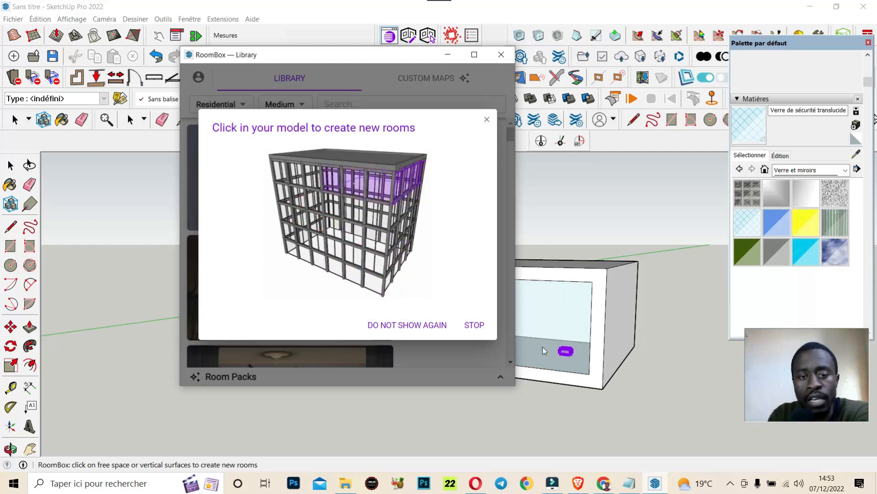
{"action": "left_click", "coordinate": [475, 325]}
{"action": "mouse_move", "coordinate": [242, 153]}
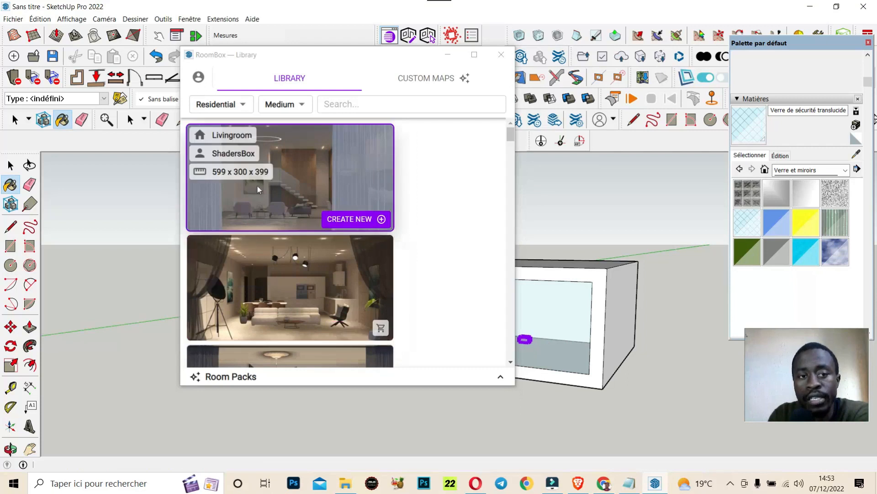
Step: Add the Office and Commercial categories to the library filter and browse the medium rooms
{"action": "left_click", "coordinate": [237, 109]}
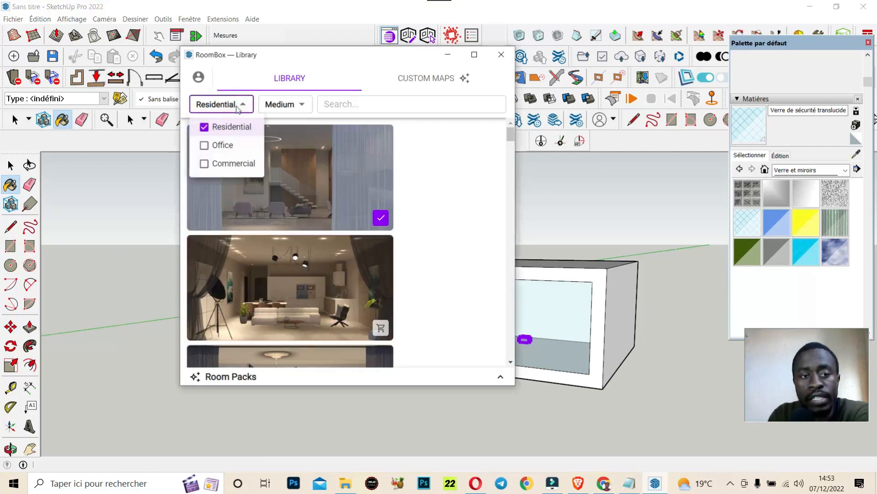
{"action": "left_click", "coordinate": [203, 145]}
{"action": "left_click", "coordinate": [205, 163]}
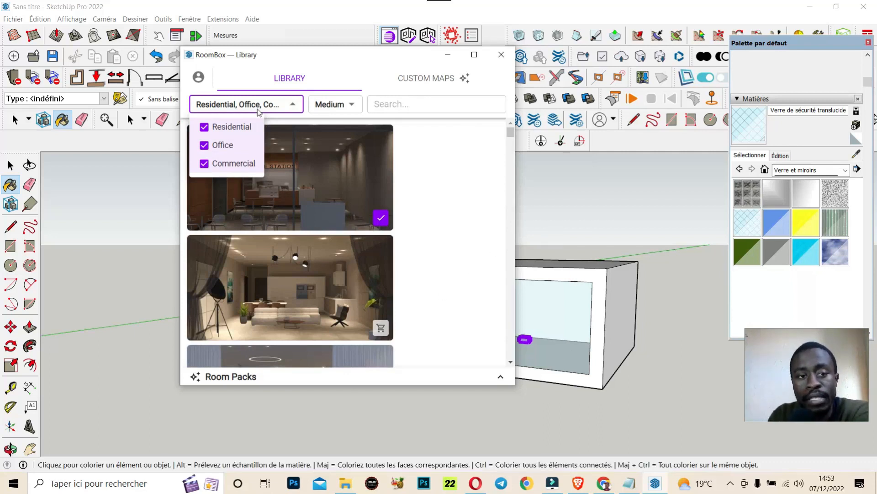
{"action": "left_click", "coordinate": [323, 82]}
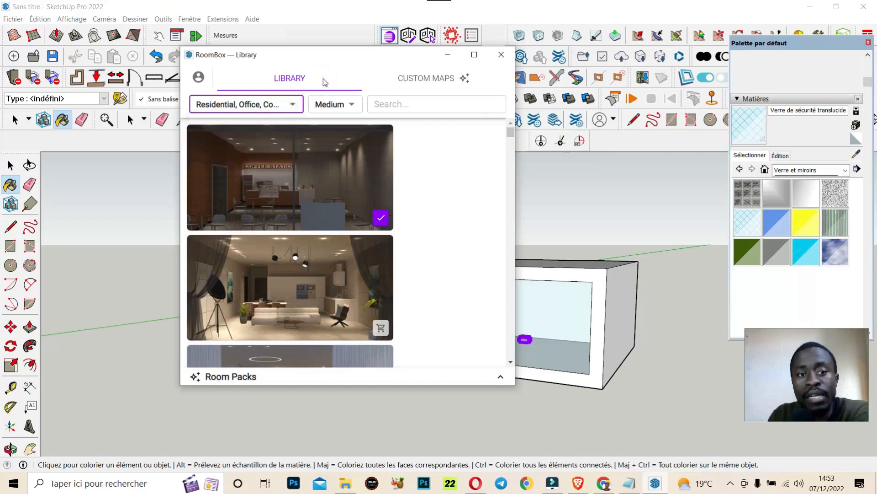
{"action": "scroll", "coordinate": [279, 213], "scroll_direction": "down", "scroll_amount": 5}
{"action": "left_click", "coordinate": [290, 262]}
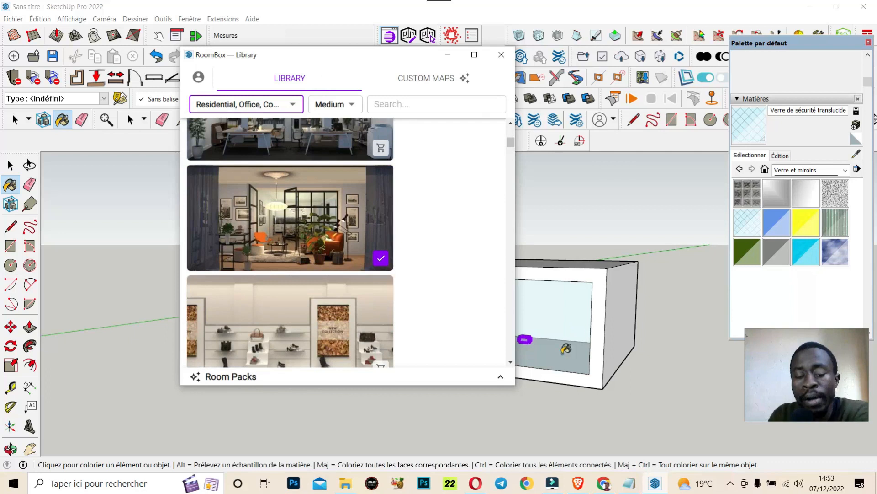
{"action": "scroll", "coordinate": [295, 294], "scroll_direction": "down", "scroll_amount": 1}
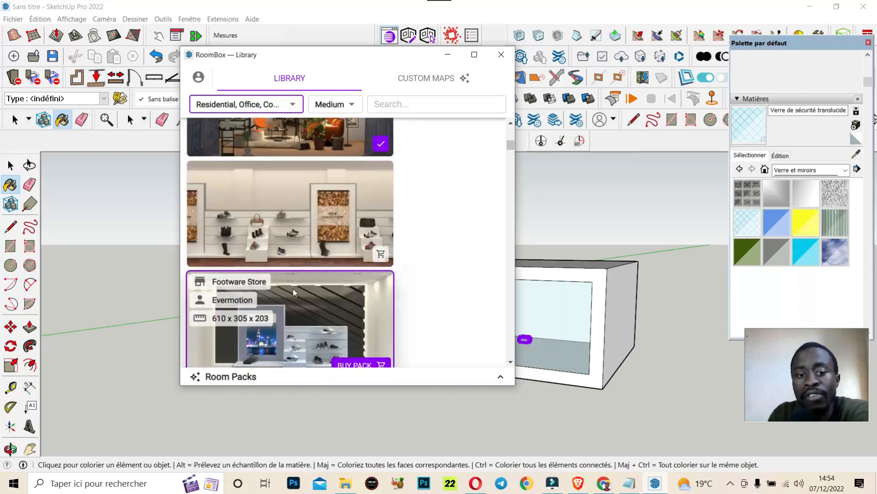
{"action": "scroll", "coordinate": [293, 289], "scroll_direction": "up", "scroll_amount": 2}
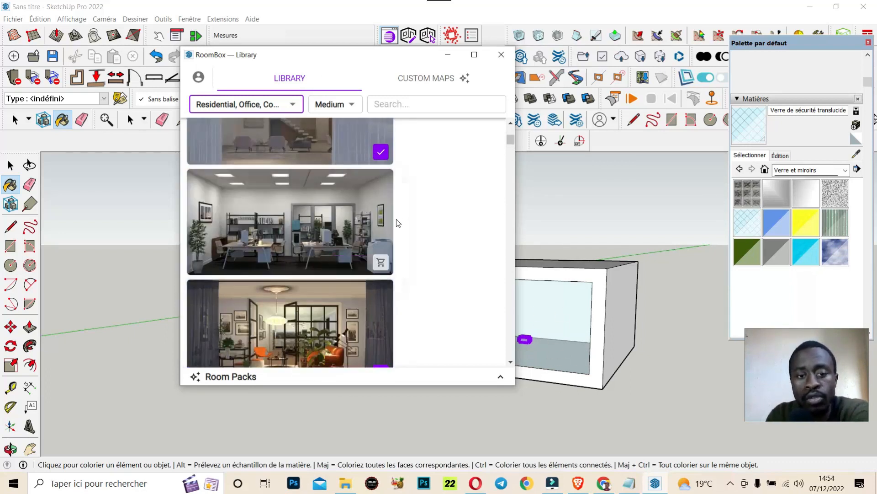
Step: Try creating a new room from the 701 x 399 x 701 Coffee Shop, and close the library during the map download
{"action": "scroll", "coordinate": [278, 215], "scroll_direction": "up", "scroll_amount": 2}
{"action": "scroll", "coordinate": [292, 219], "scroll_direction": "up", "scroll_amount": 3}
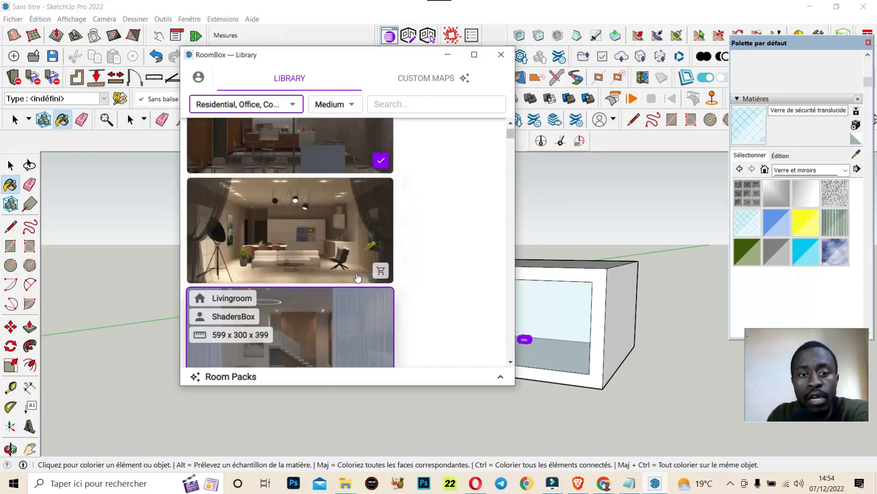
{"action": "scroll", "coordinate": [324, 229], "scroll_direction": "up", "scroll_amount": 1}
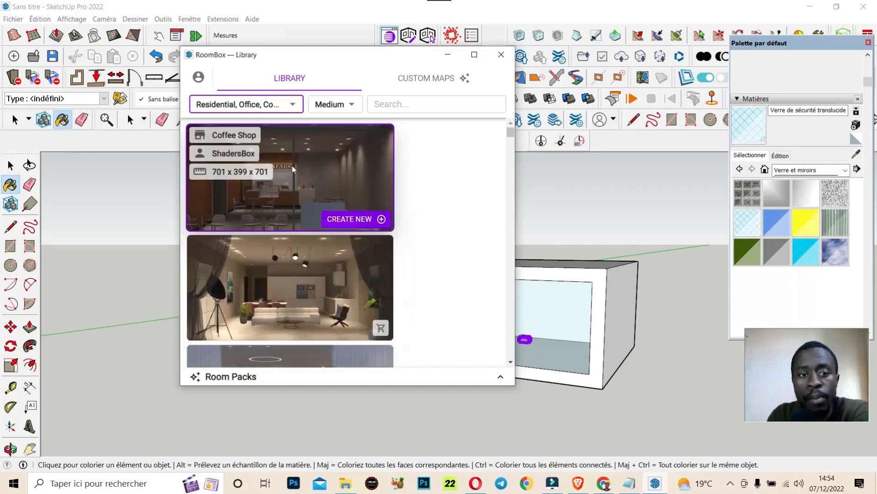
{"action": "left_click", "coordinate": [369, 220]}
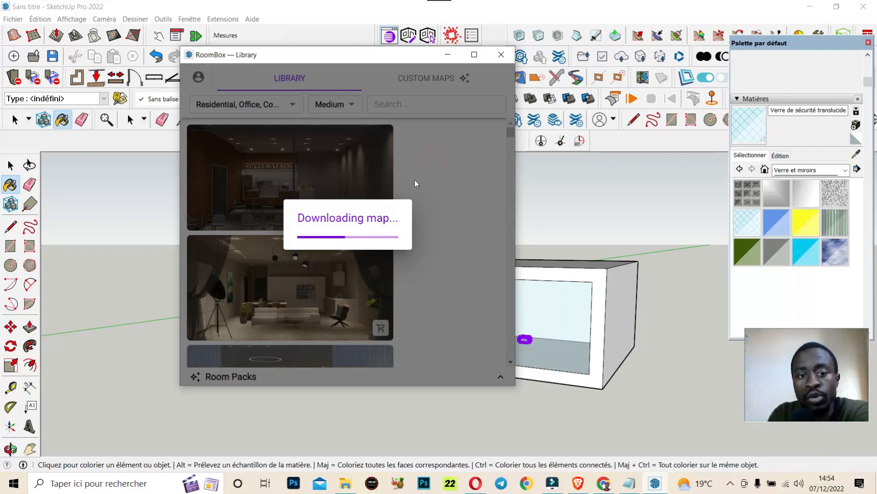
{"action": "left_click", "coordinate": [501, 54]}
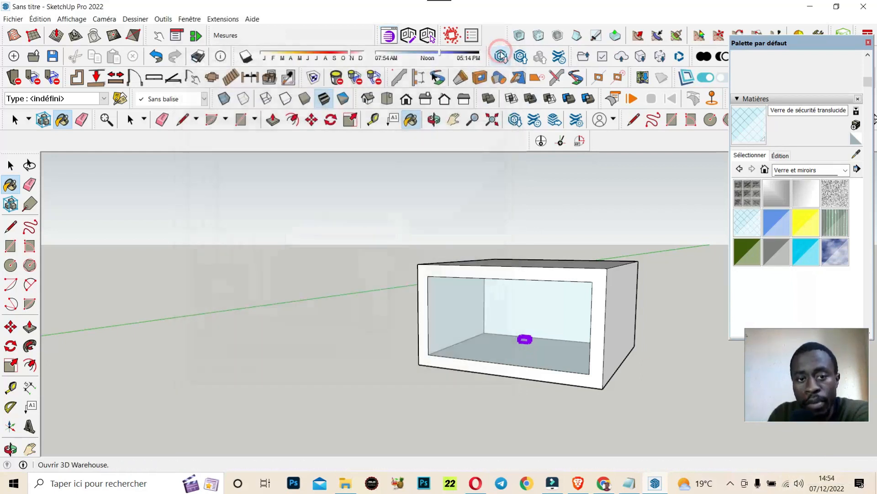
Step: Disconnect the computer from its current Wi-Fi network
{"action": "left_click", "coordinate": [788, 486]}
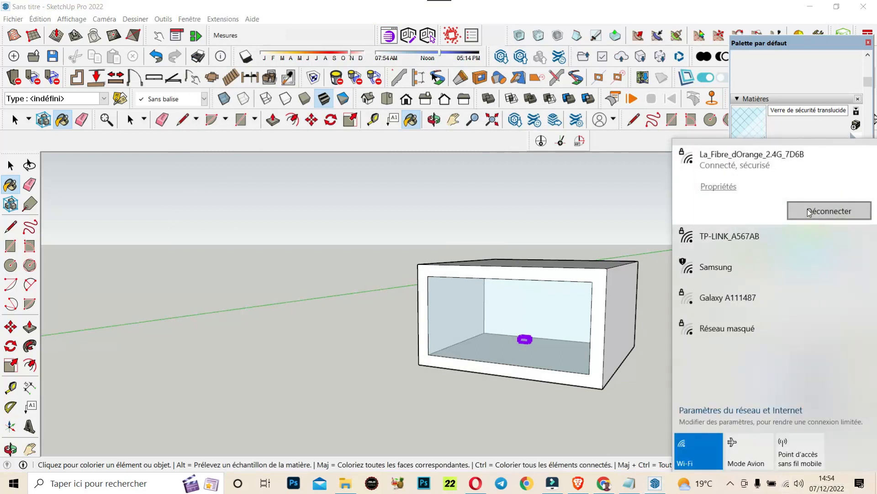
{"action": "left_click", "coordinate": [832, 212]}
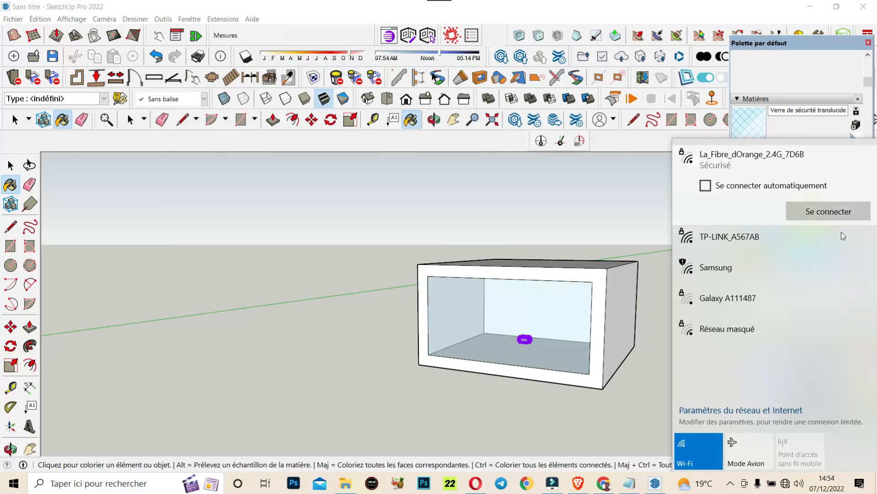
{"action": "left_click", "coordinate": [640, 371]}
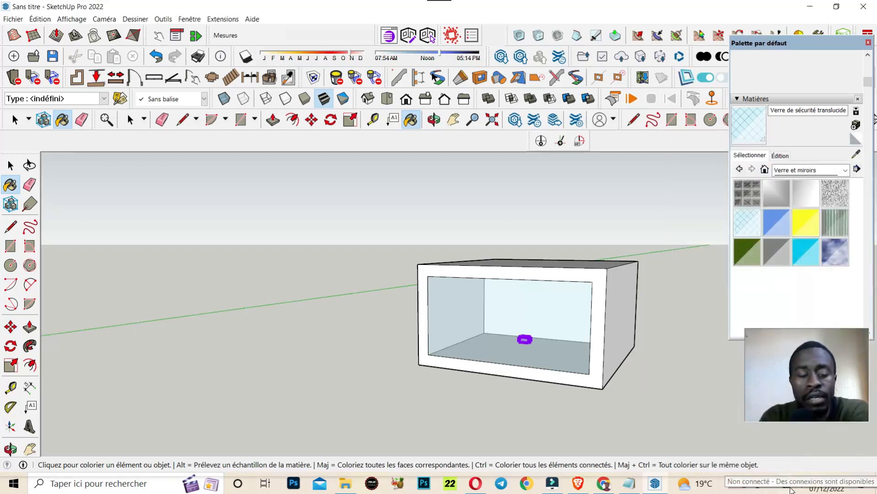
Step: Reopen the RoomBox library, restrict it to Medium width rooms and find the 508 x 254 x 254 Evermotion living room
{"action": "left_click", "coordinate": [389, 36]}
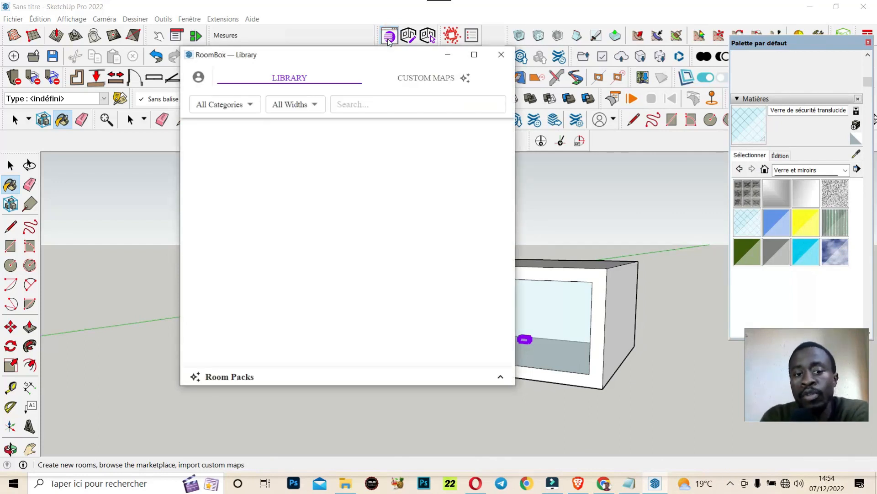
{"action": "mouse_move", "coordinate": [236, 183]}
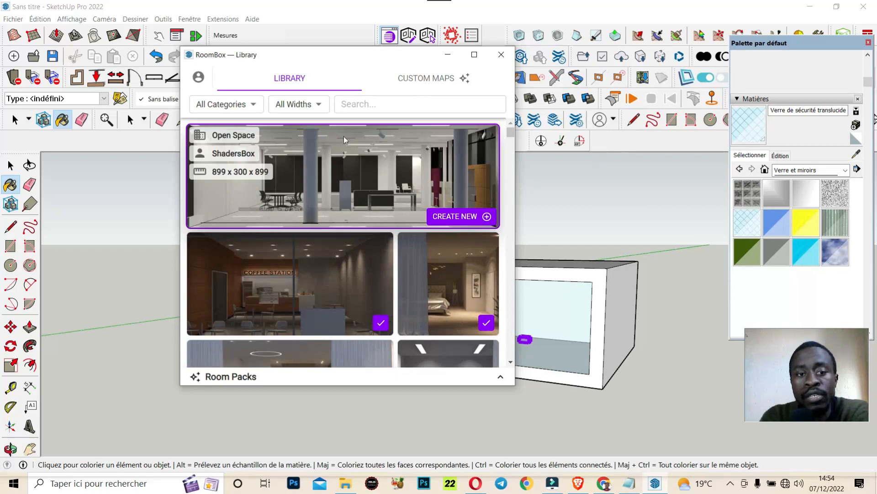
{"action": "left_click", "coordinate": [319, 105]}
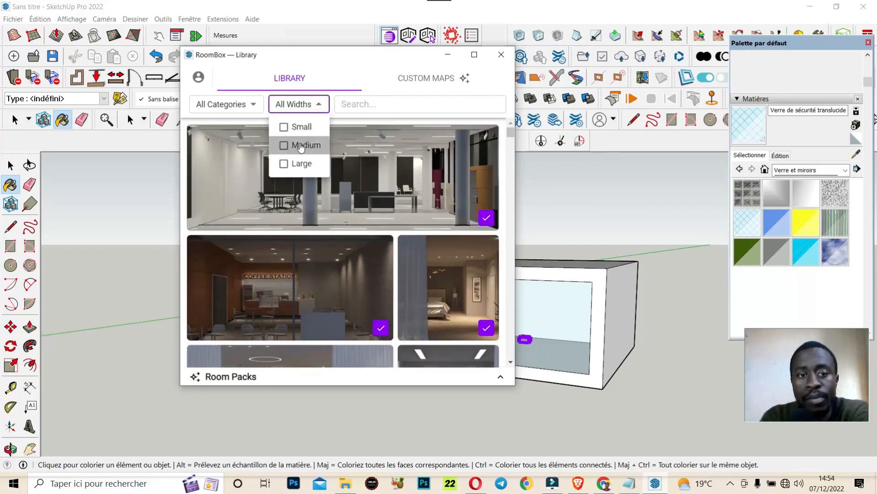
{"action": "left_click", "coordinate": [301, 145]}
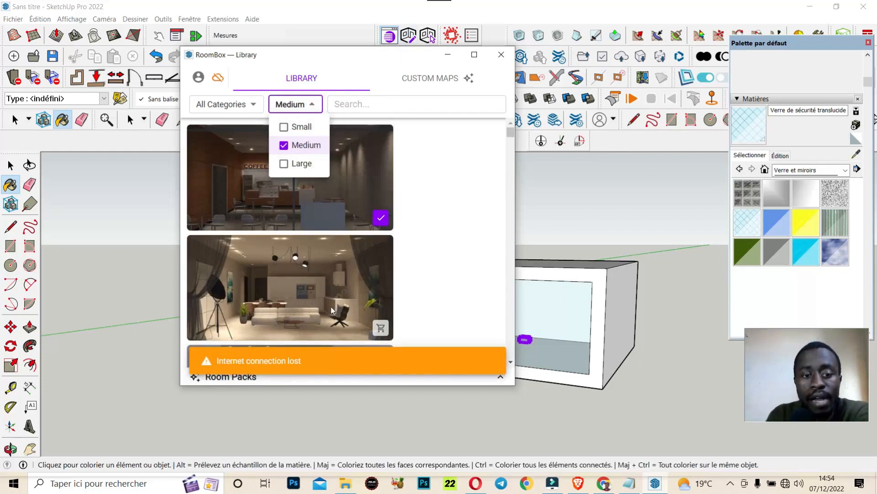
{"action": "left_click", "coordinate": [384, 110]}
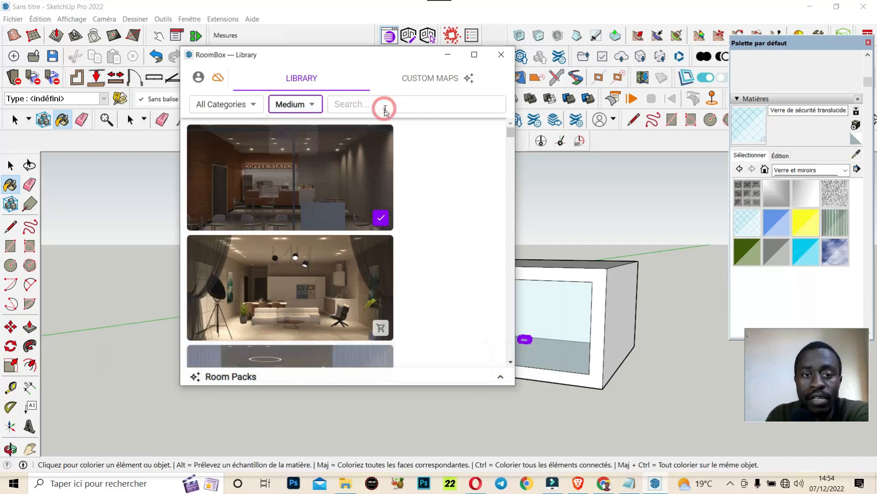
{"action": "scroll", "coordinate": [269, 218], "scroll_direction": "down", "scroll_amount": 5}
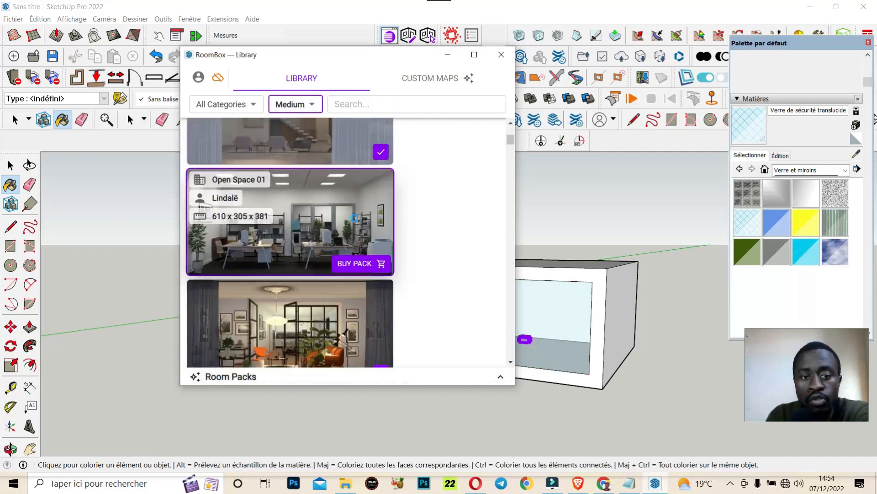
{"action": "scroll", "coordinate": [355, 218], "scroll_direction": "down", "scroll_amount": 3}
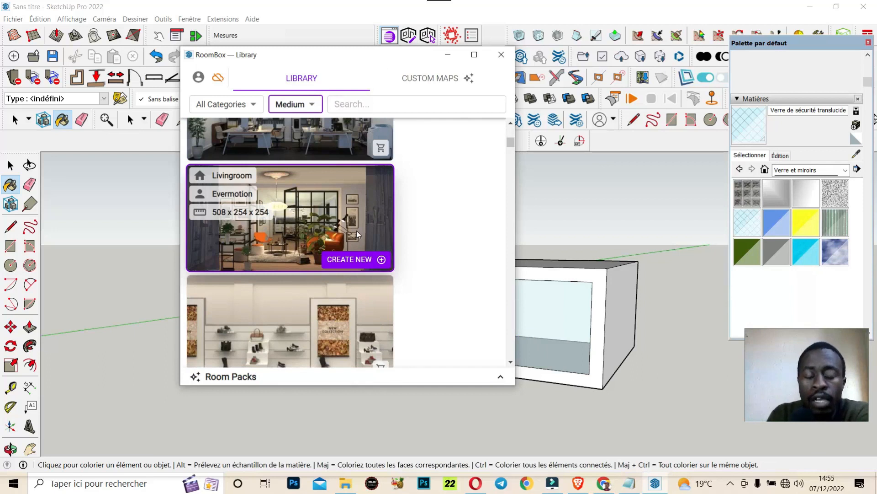
Step: Create one room from the 508 x 254 x 254 Evermotion living room inside the glazed box, and stop the placement
{"action": "left_click_drag", "start_coordinate": [320, 55], "coordinate": [103, 41]}
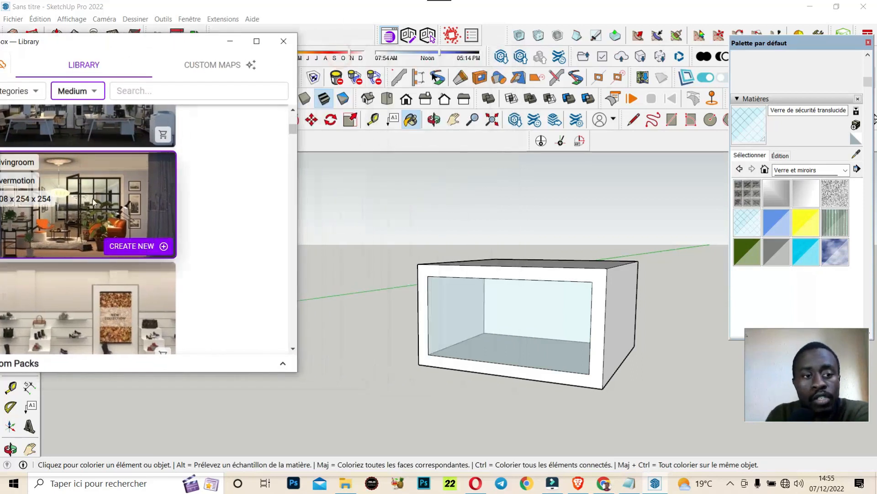
{"action": "left_click", "coordinate": [163, 246]}
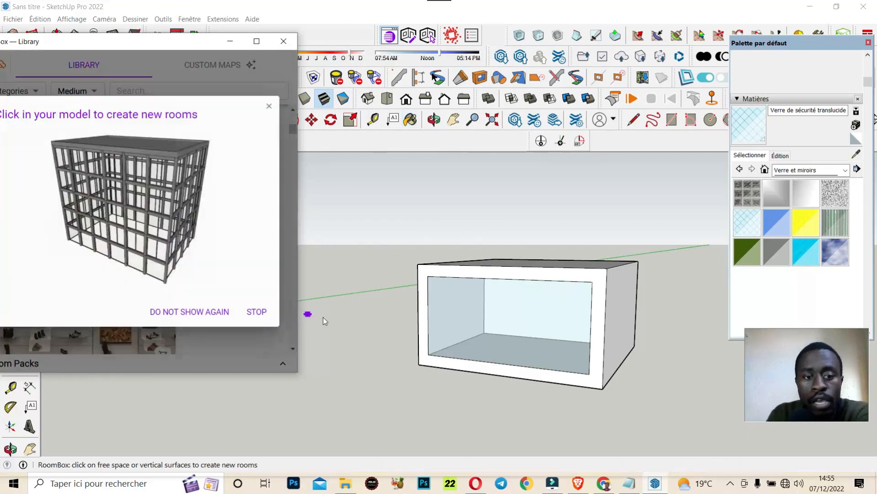
{"action": "scroll", "coordinate": [509, 359], "scroll_direction": "up", "scroll_amount": 5}
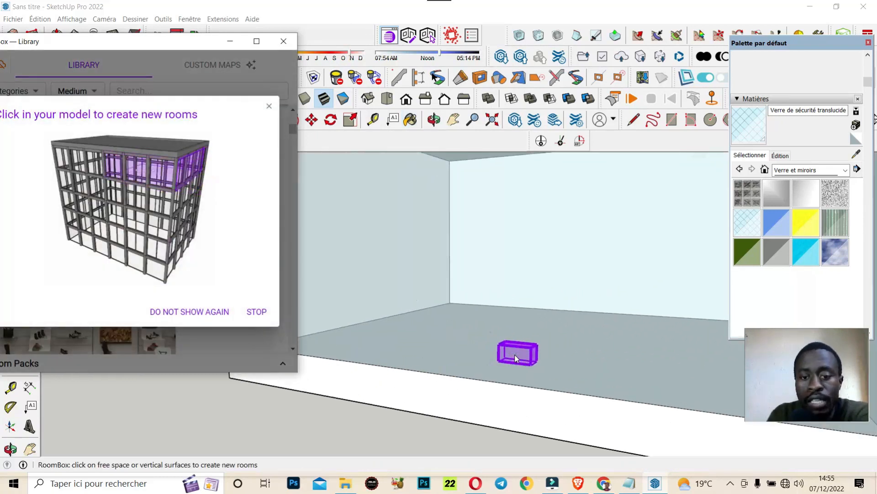
{"action": "scroll", "coordinate": [512, 347], "scroll_direction": "down", "scroll_amount": 6}
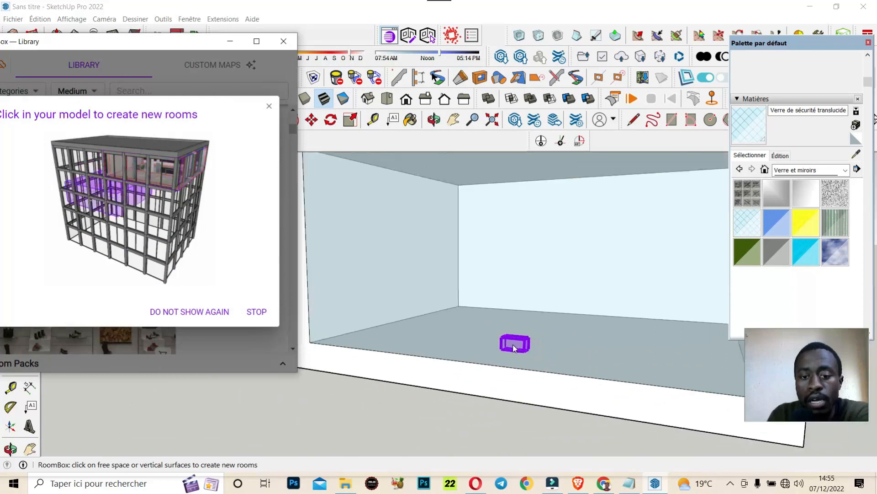
{"action": "scroll", "coordinate": [552, 315], "scroll_direction": "up", "scroll_amount": 2}
{"action": "scroll", "coordinate": [505, 339], "scroll_direction": "down", "scroll_amount": 4}
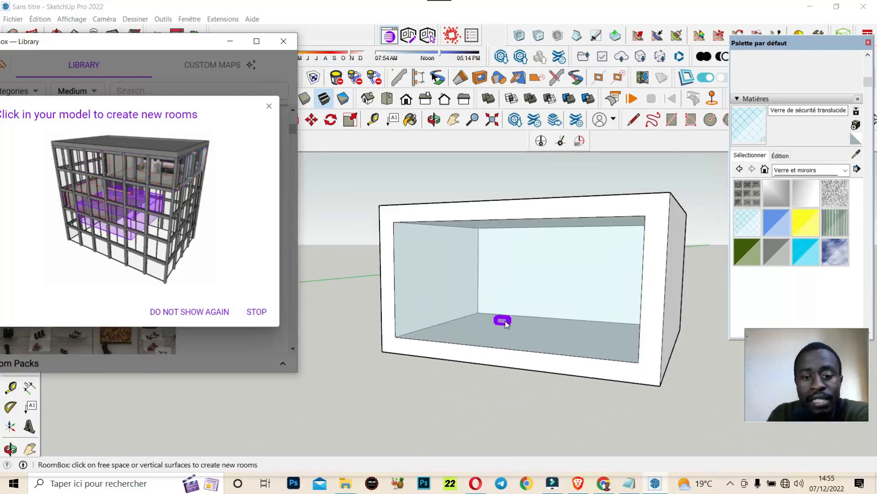
{"action": "left_click", "coordinate": [545, 329]}
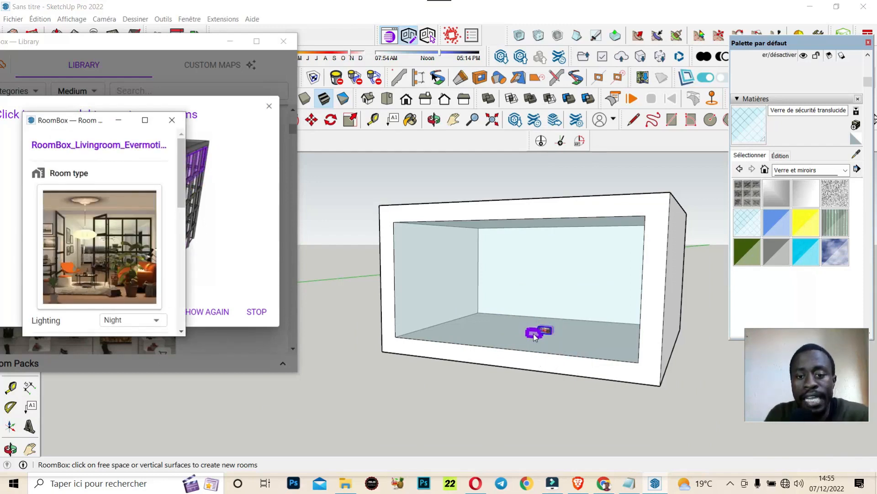
{"action": "mouse_move", "coordinate": [154, 232]}
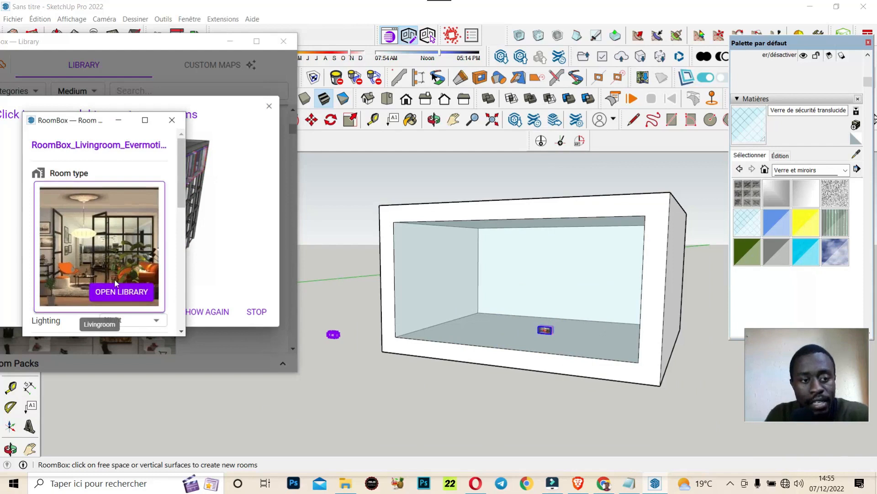
{"action": "left_click_drag", "start_coordinate": [88, 124], "coordinate": [738, 85]}
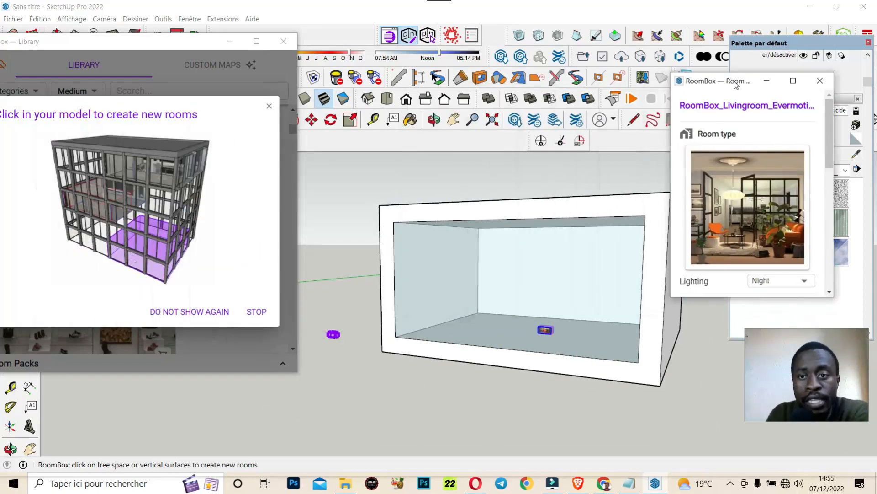
{"action": "left_click", "coordinate": [257, 316]}
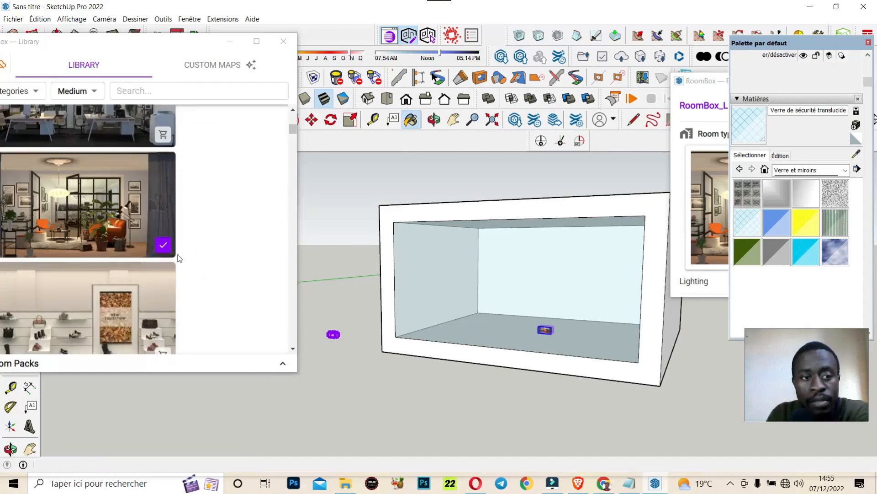
Step: Bring the placed room's dimension settings into full view and set its width to 1000 cm
{"action": "mouse_move", "coordinate": [48, 207]}
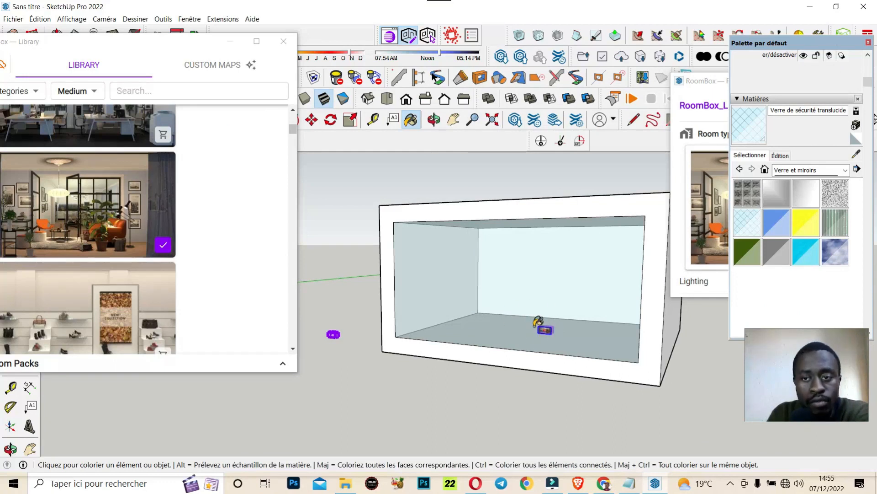
{"action": "left_click_drag", "start_coordinate": [798, 55], "coordinate": [854, 96]}
{"action": "scroll", "coordinate": [731, 192], "scroll_direction": "down", "scroll_amount": 5}
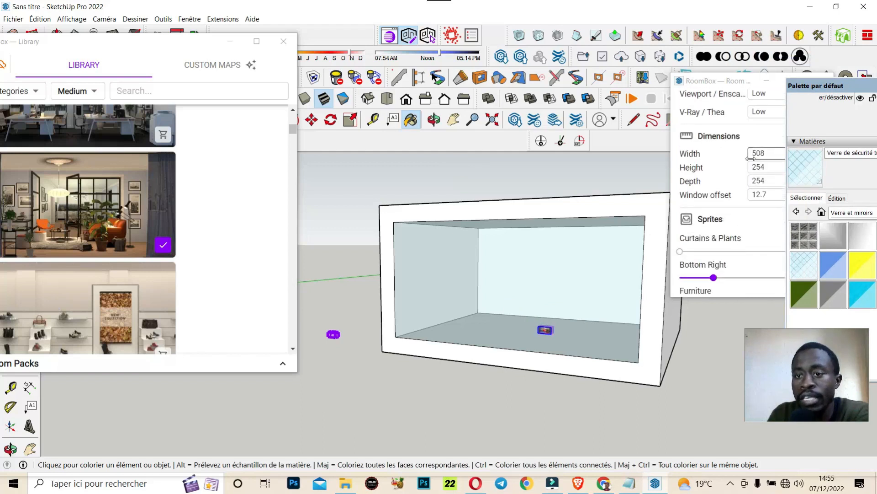
{"action": "left_click_drag", "start_coordinate": [737, 84], "coordinate": [700, 59]}
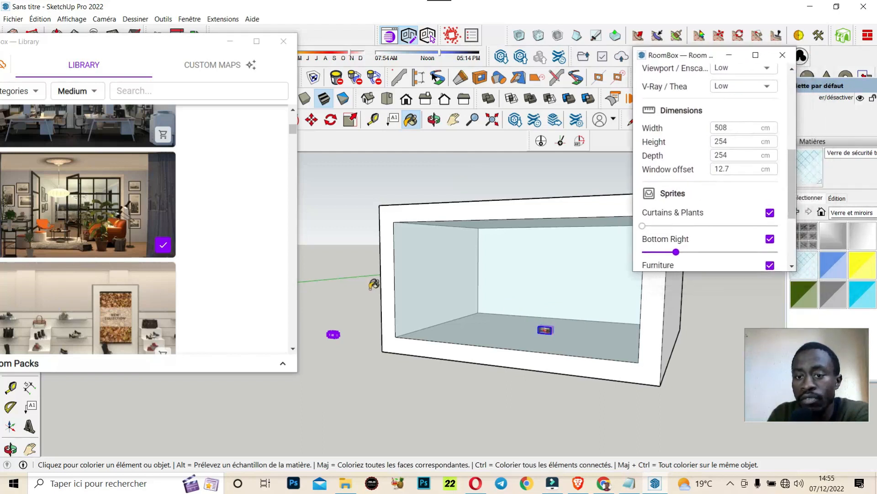
{"action": "scroll", "coordinate": [374, 284], "scroll_direction": "down", "scroll_amount": 1}
{"action": "scroll", "coordinate": [477, 254], "scroll_direction": "up", "scroll_amount": 2}
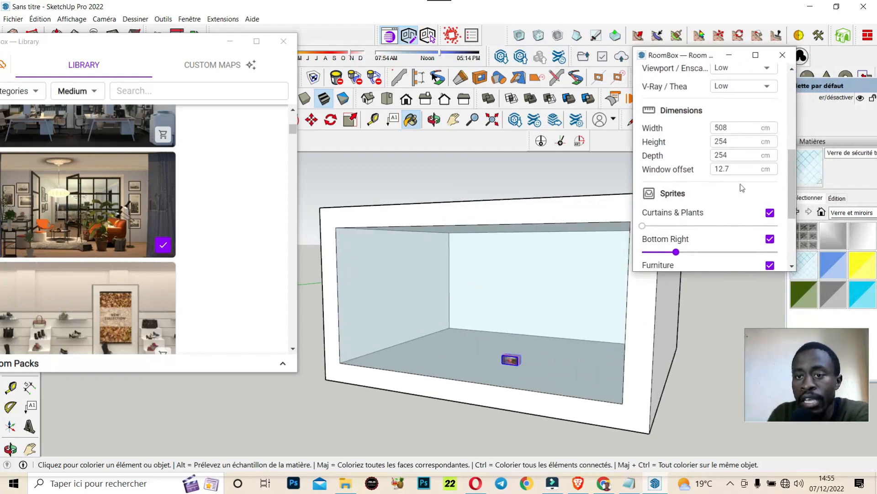
{"action": "left_click", "coordinate": [741, 126]}
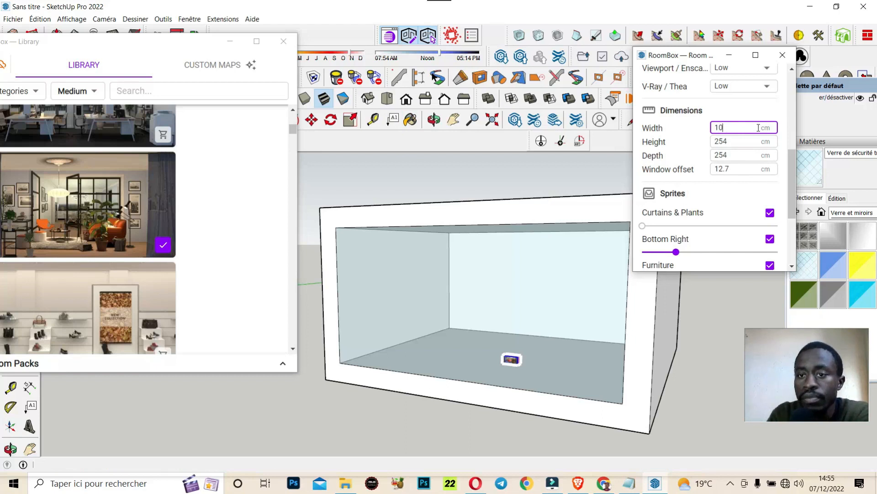
{"action": "key", "text": "Return"}
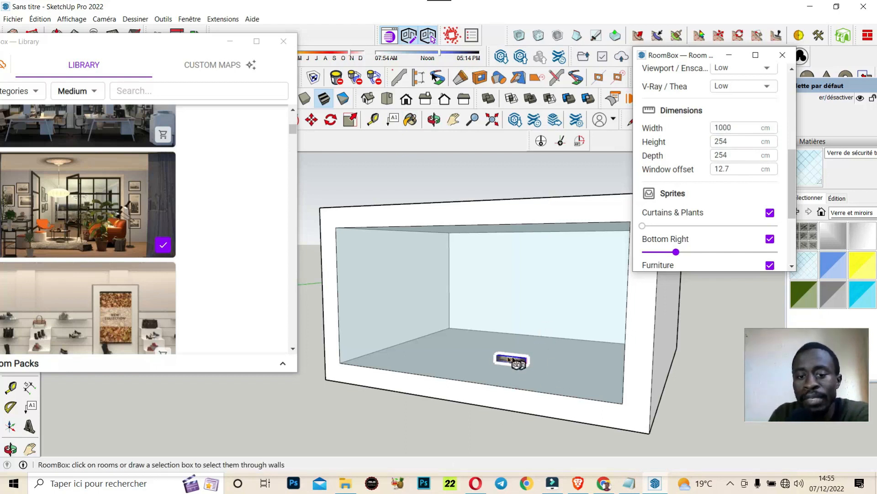
Step: Set the placed room's height and depth to 1000 cm each
{"action": "scroll", "coordinate": [529, 382], "scroll_direction": "down", "scroll_amount": 2}
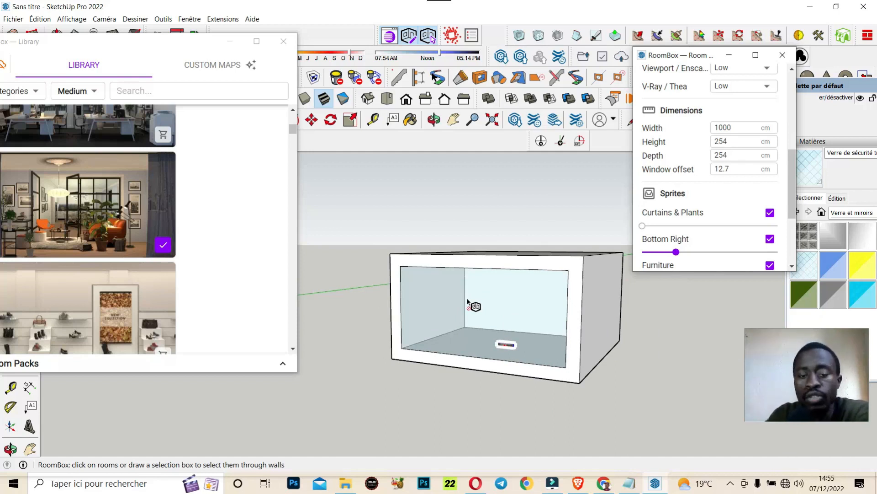
{"action": "double_click", "coordinate": [730, 141]}
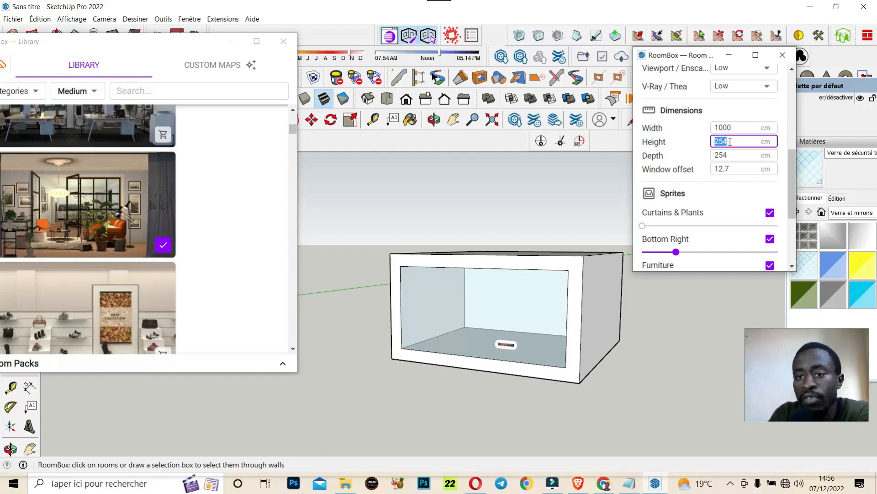
{"action": "key", "text": "Return"}
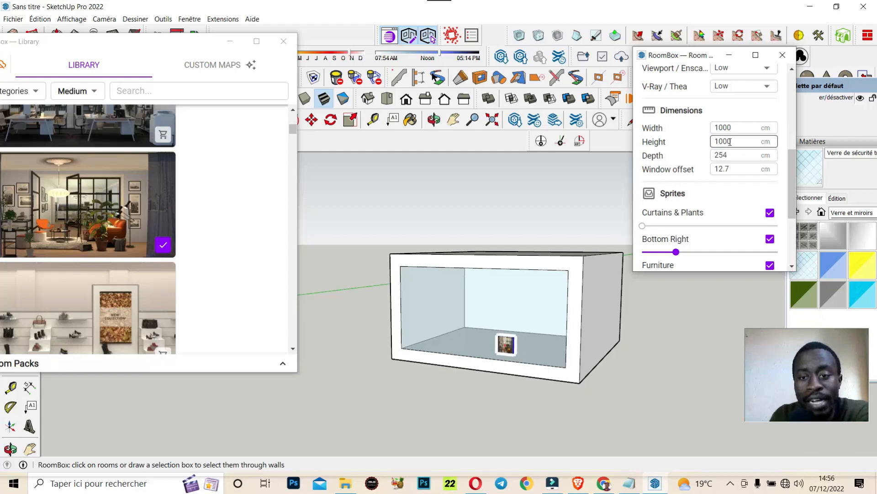
{"action": "double_click", "coordinate": [731, 155]}
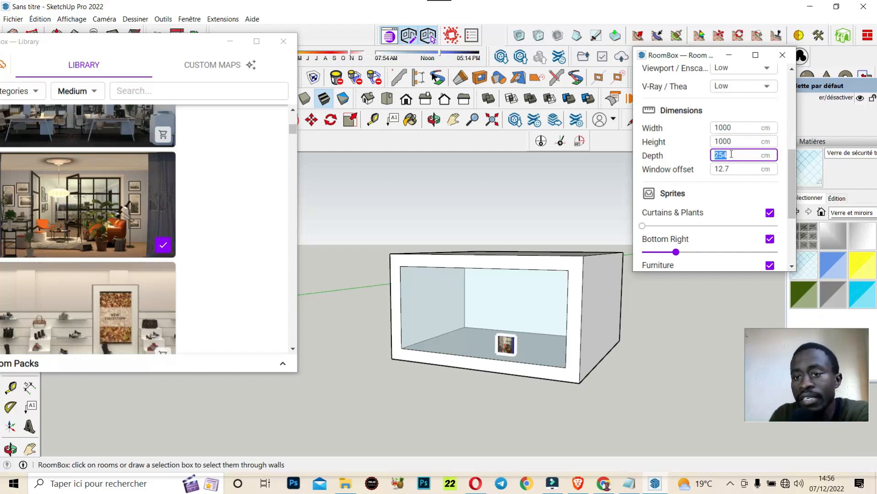
{"action": "type", "text": "1000"}
{"action": "key", "text": "Return"}
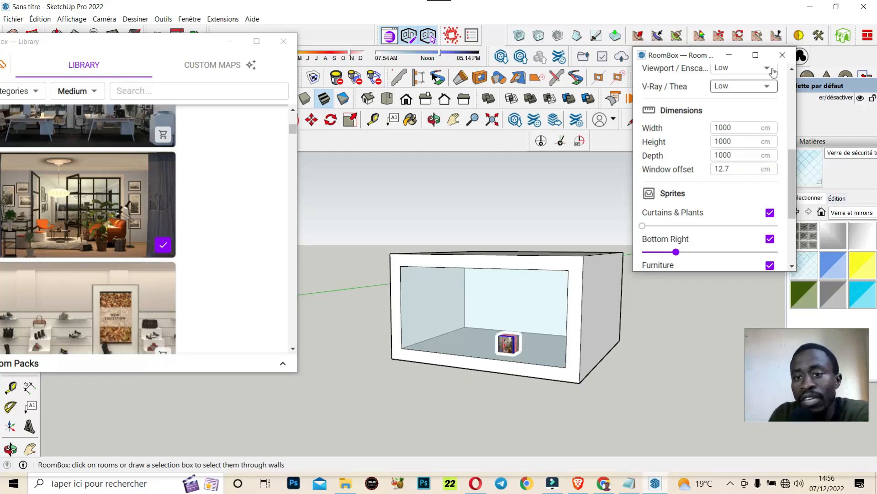
Step: Shift the placed living room's Bottom Right sprite to about mid-range and its Curtains & Plants sprite to just over a quarter
{"action": "left_click_drag", "start_coordinate": [677, 256], "coordinate": [708, 253]}
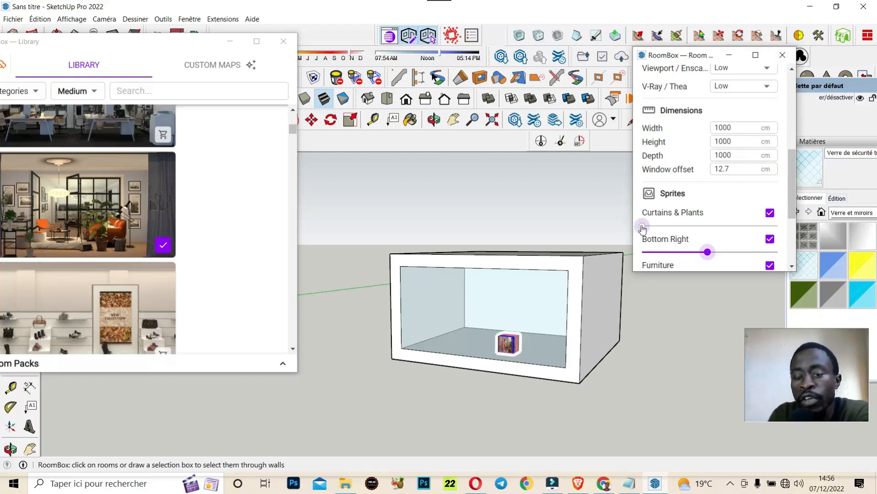
{"action": "left_click_drag", "start_coordinate": [659, 226], "coordinate": [681, 226]}
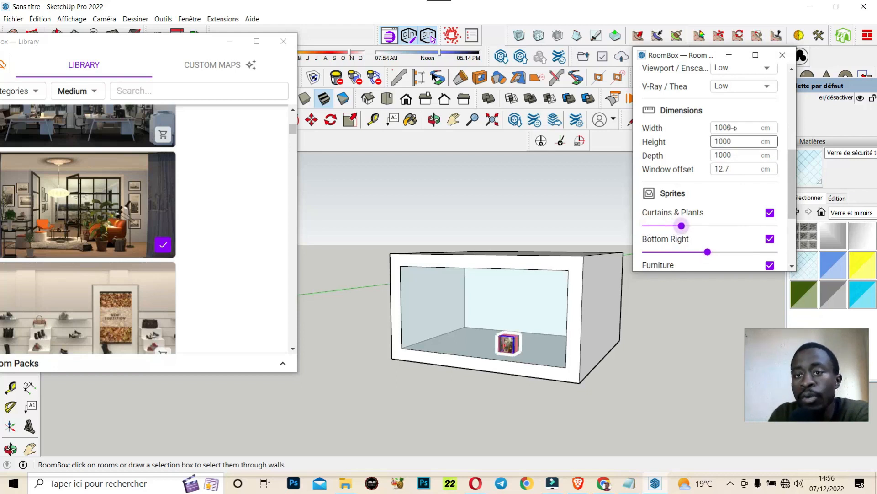
{"action": "mouse_move", "coordinate": [155, 238]}
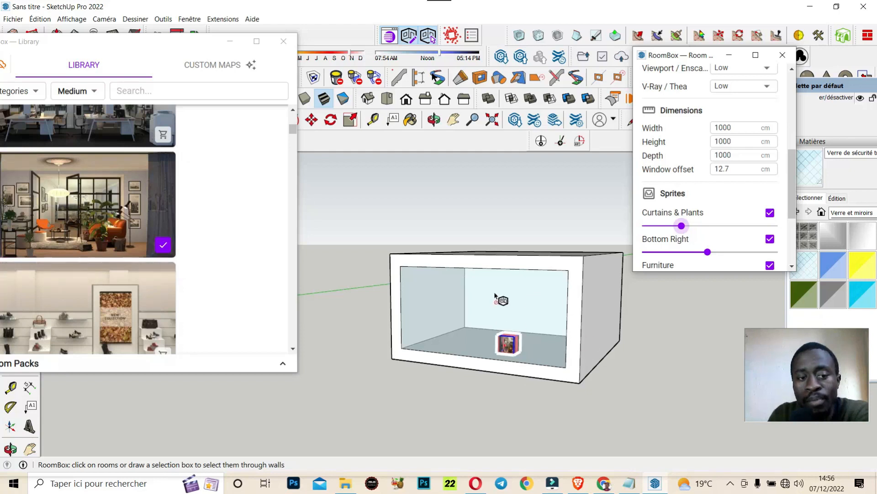
{"action": "scroll", "coordinate": [716, 141], "scroll_direction": "down", "scroll_amount": 3}
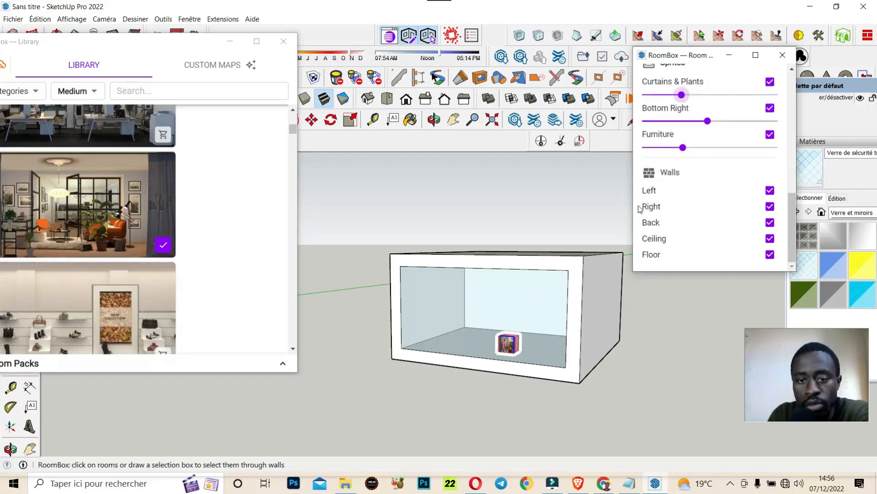
{"action": "scroll", "coordinate": [735, 200], "scroll_direction": "up", "scroll_amount": 5}
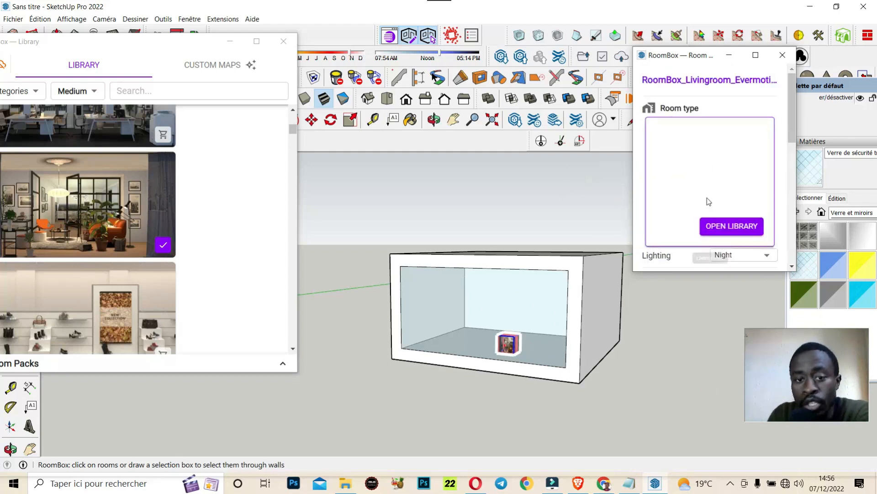
Step: Move the library window aside and examine the resized living room inside the glazed box from several angles
{"action": "left_click_drag", "start_coordinate": [132, 45], "coordinate": [186, 12]}
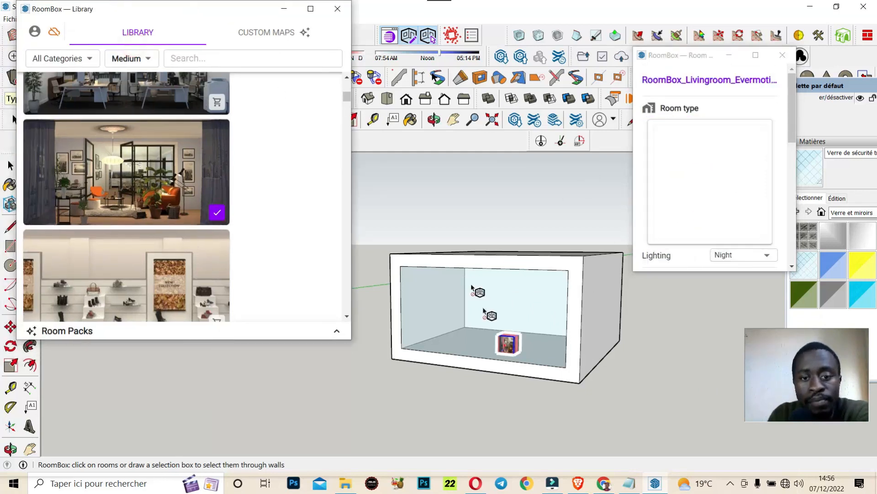
{"action": "scroll", "coordinate": [508, 329], "scroll_direction": "up", "scroll_amount": 10}
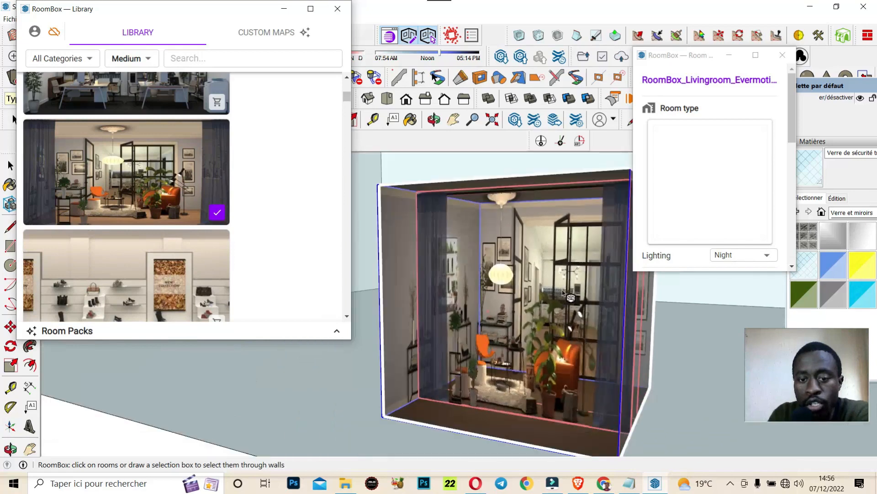
{"action": "scroll", "coordinate": [563, 328], "scroll_direction": "down", "scroll_amount": 5}
{"action": "left_click", "coordinate": [434, 121]}
{"action": "left_click_drag", "start_coordinate": [461, 238], "coordinate": [498, 250]}
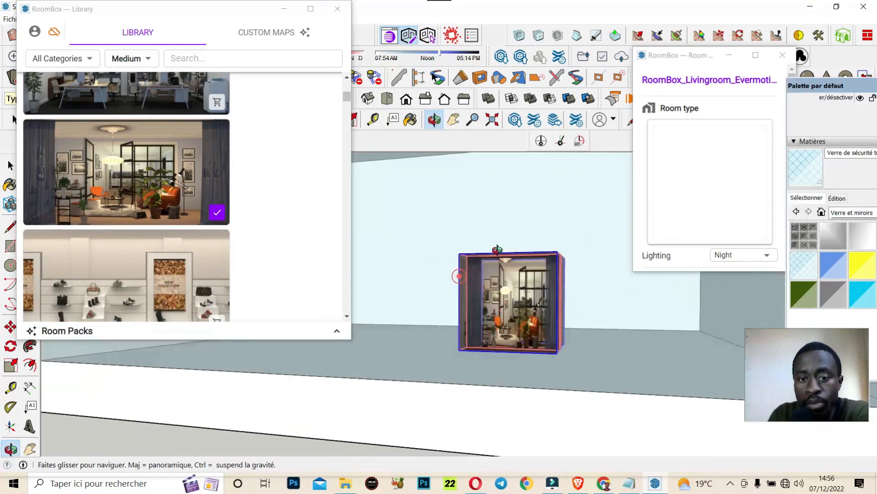
{"action": "scroll", "coordinate": [532, 311], "scroll_direction": "up", "scroll_amount": 5}
{"action": "left_click_drag", "start_coordinate": [533, 311], "coordinate": [610, 365]}
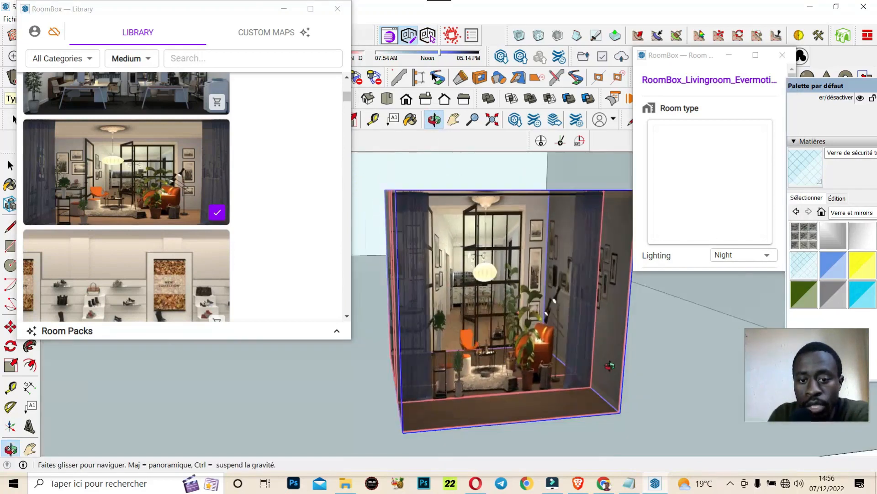
{"action": "left_click_drag", "start_coordinate": [591, 325], "coordinate": [643, 322]}
{"action": "scroll", "coordinate": [530, 339], "scroll_direction": "down", "scroll_amount": 10}
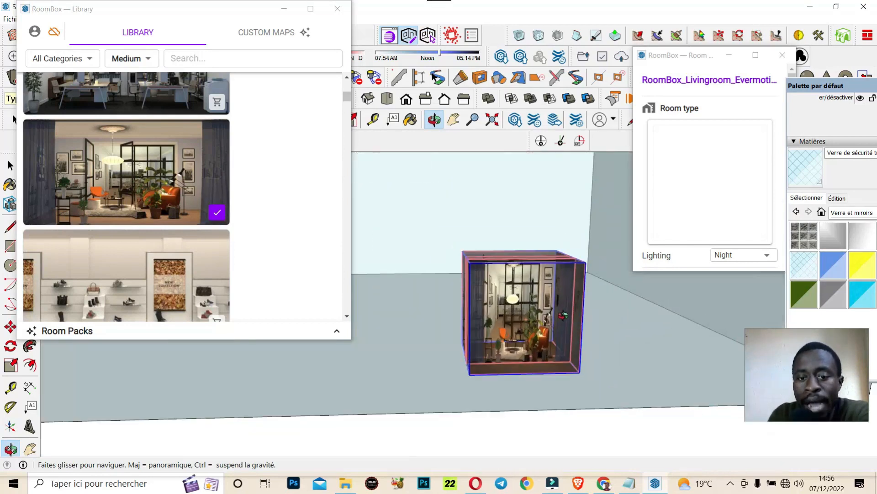
{"action": "scroll", "coordinate": [567, 340], "scroll_direction": "down", "scroll_amount": 5}
{"action": "left_click_drag", "start_coordinate": [586, 333], "coordinate": [457, 340]}
Step: Look through the Medium width rooms of all categories in the library, checking their types, authors and dimensions
{"action": "scroll", "coordinate": [196, 256], "scroll_direction": "down", "scroll_amount": 3}
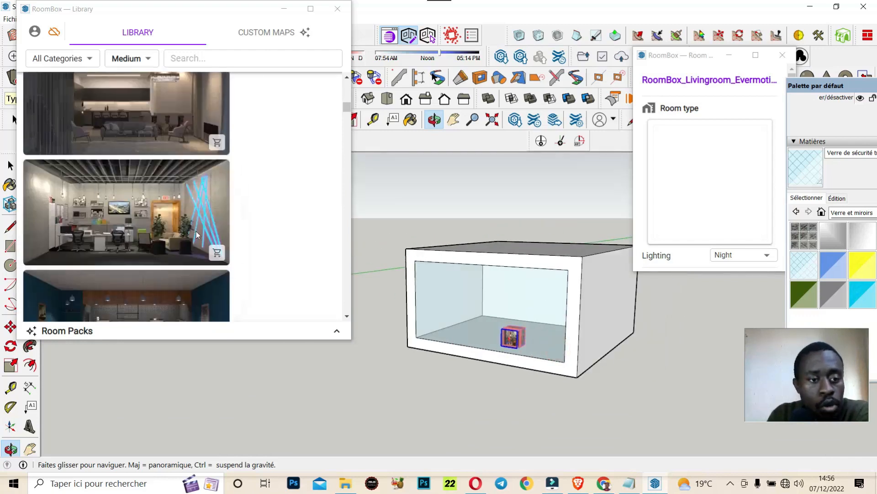
{"action": "scroll", "coordinate": [197, 259], "scroll_direction": "down", "scroll_amount": 3}
{"action": "scroll", "coordinate": [197, 259], "scroll_direction": "down", "scroll_amount": 5}
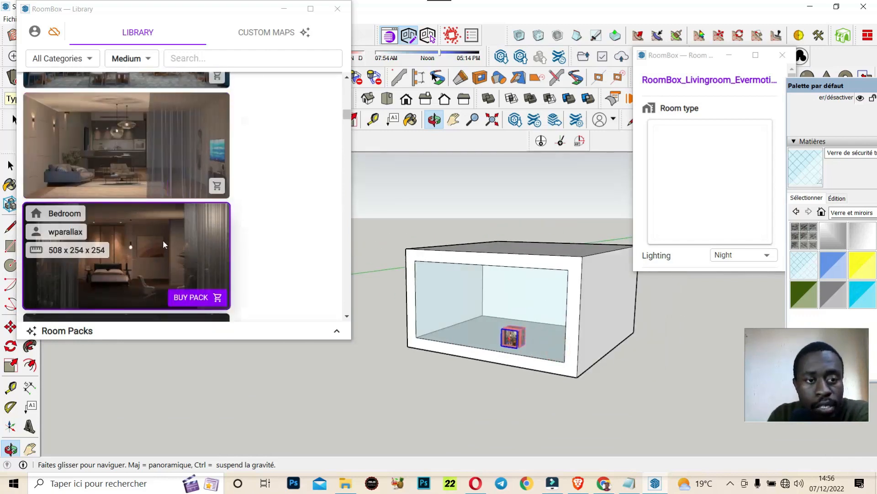
{"action": "scroll", "coordinate": [147, 215], "scroll_direction": "down", "scroll_amount": 6}
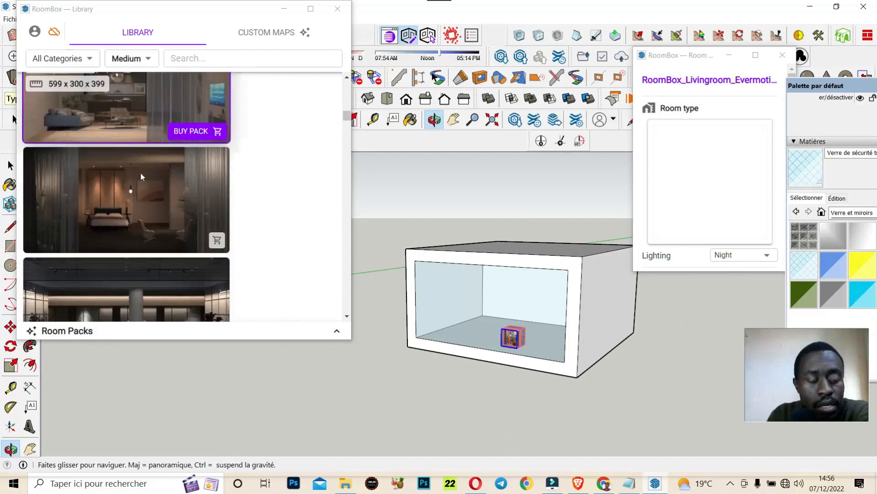
{"action": "scroll", "coordinate": [155, 197], "scroll_direction": "down", "scroll_amount": 5}
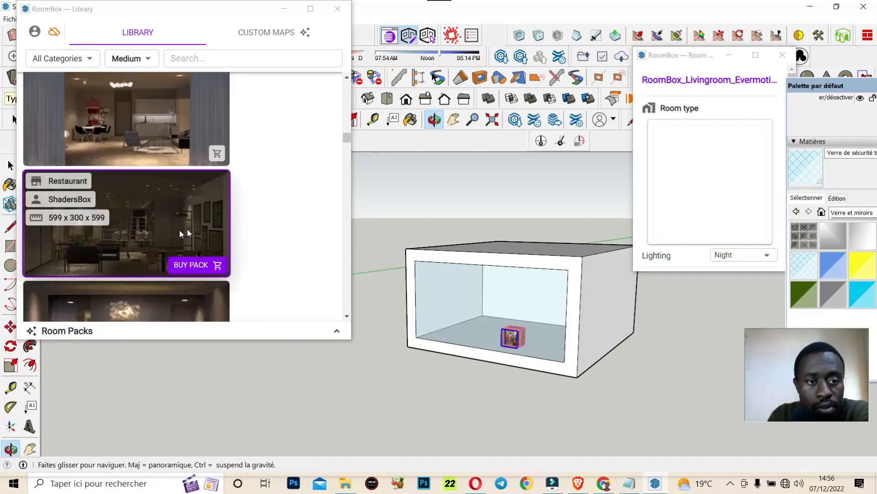
{"action": "scroll", "coordinate": [181, 233], "scroll_direction": "down", "scroll_amount": 5}
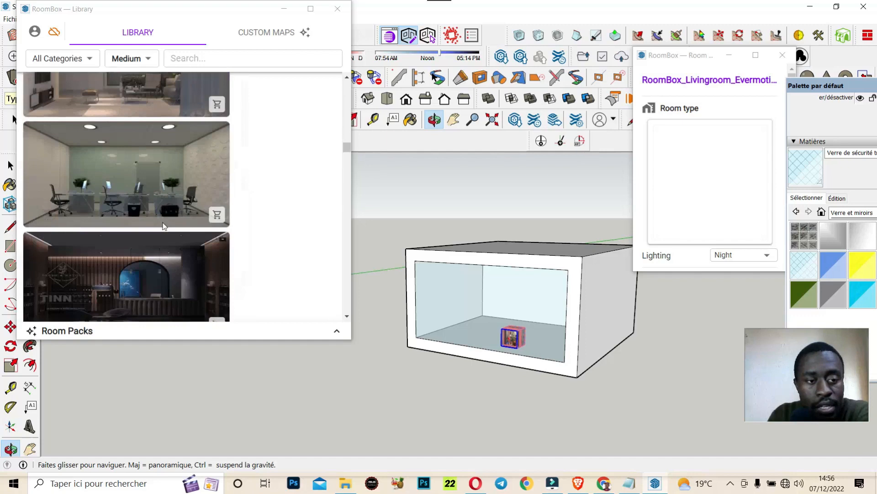
{"action": "scroll", "coordinate": [163, 225], "scroll_direction": "down", "scroll_amount": 1}
{"action": "scroll", "coordinate": [163, 261], "scroll_direction": "up", "scroll_amount": 3}
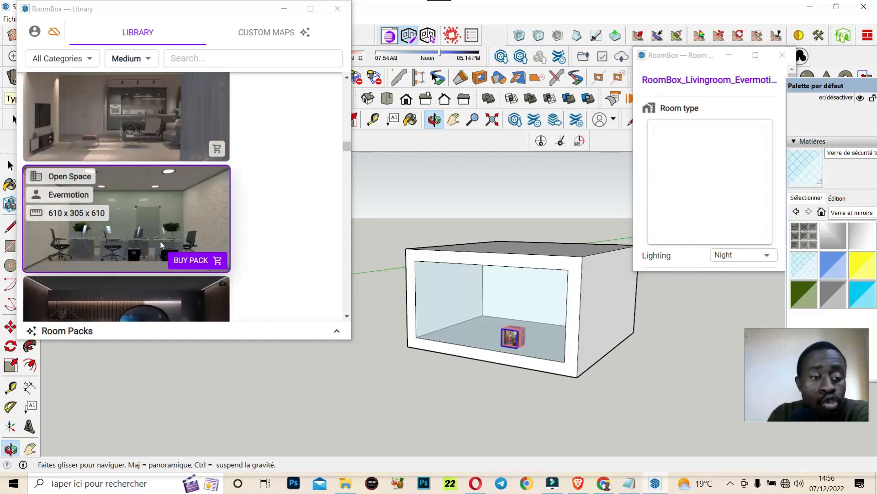
{"action": "scroll", "coordinate": [161, 245], "scroll_direction": "down", "scroll_amount": 3}
{"action": "scroll", "coordinate": [174, 275], "scroll_direction": "down", "scroll_amount": 1}
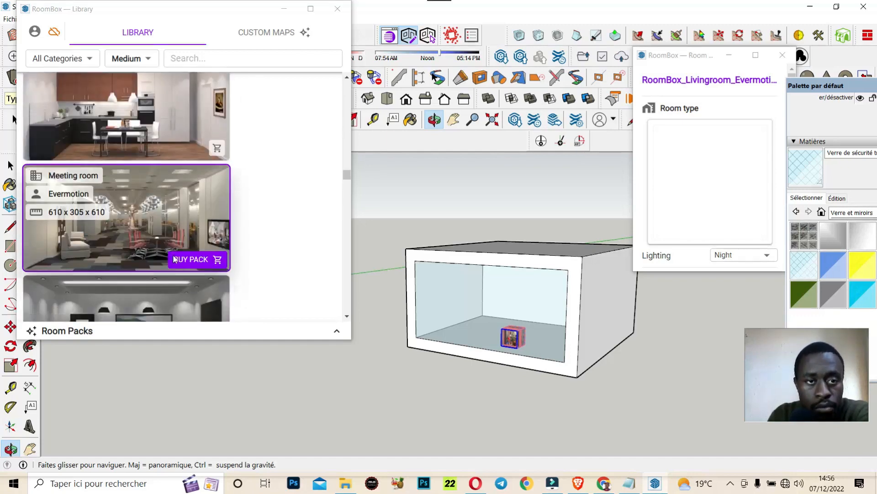
{"action": "scroll", "coordinate": [174, 259], "scroll_direction": "down", "scroll_amount": 6}
{"action": "scroll", "coordinate": [64, 135], "scroll_direction": "up", "scroll_amount": 7}
Step: Restrict the library to the Residential category and look through its Medium width rooms
{"action": "left_click", "coordinate": [85, 59]}
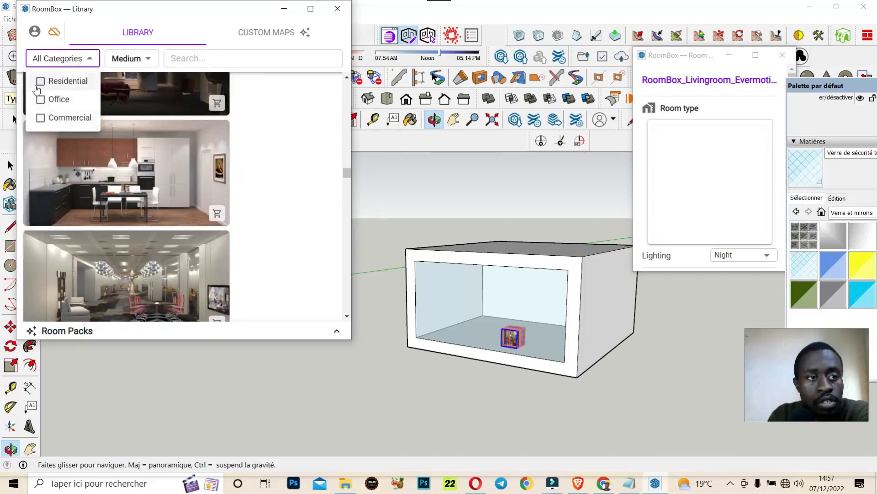
{"action": "left_click", "coordinate": [38, 86]}
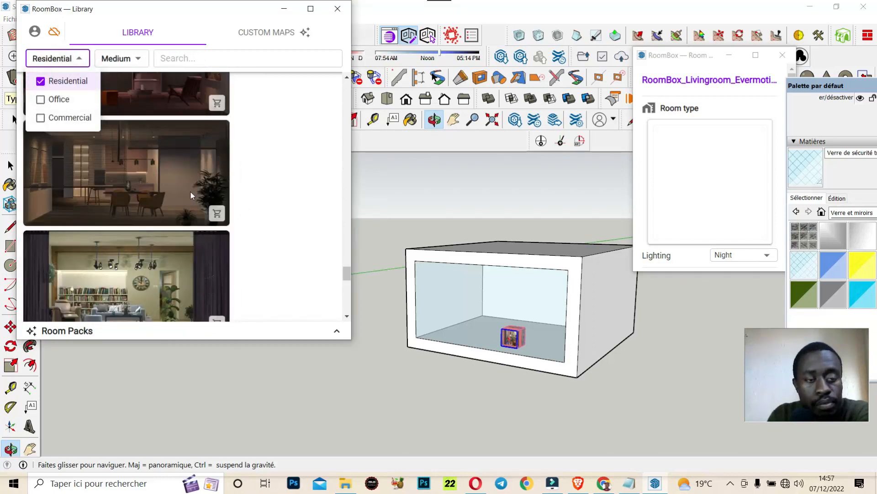
{"action": "left_click", "coordinate": [174, 29]}
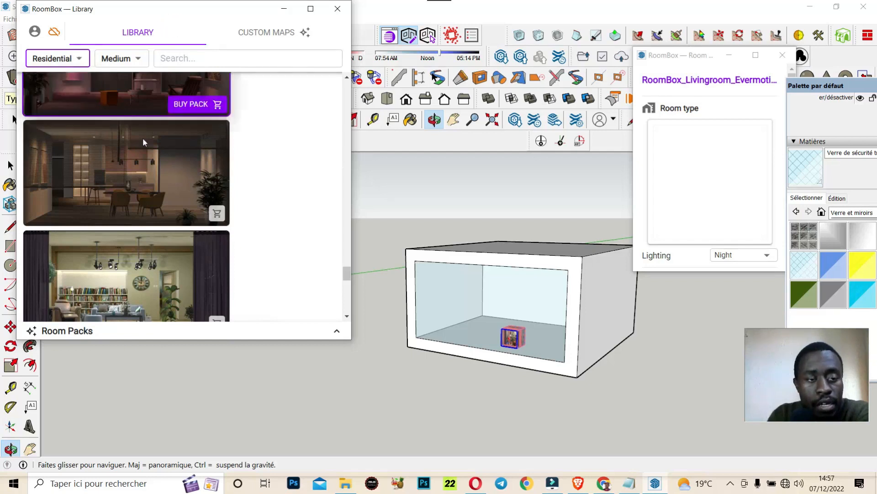
{"action": "scroll", "coordinate": [144, 159], "scroll_direction": "up", "scroll_amount": 3}
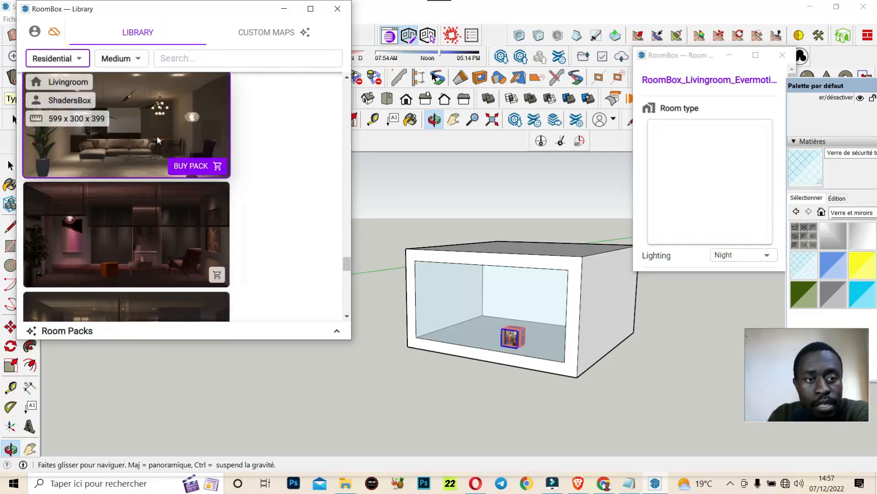
{"action": "scroll", "coordinate": [157, 135], "scroll_direction": "down", "scroll_amount": 4}
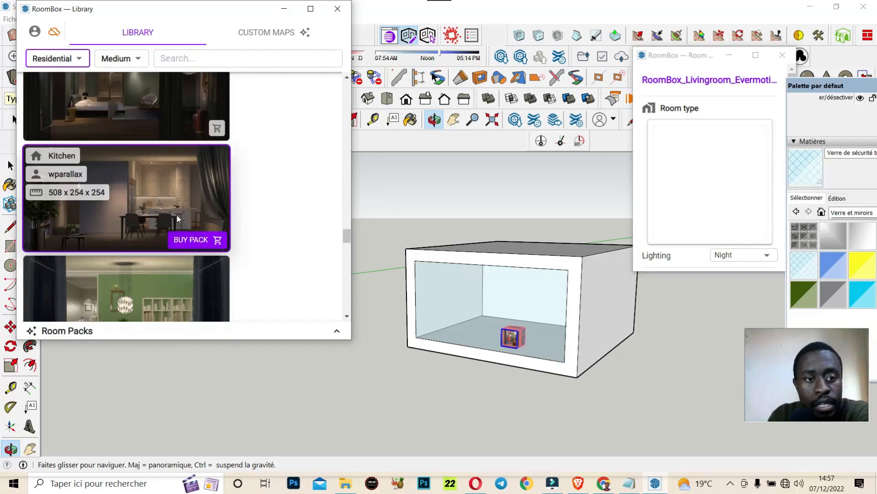
{"action": "scroll", "coordinate": [179, 218], "scroll_direction": "up", "scroll_amount": 3}
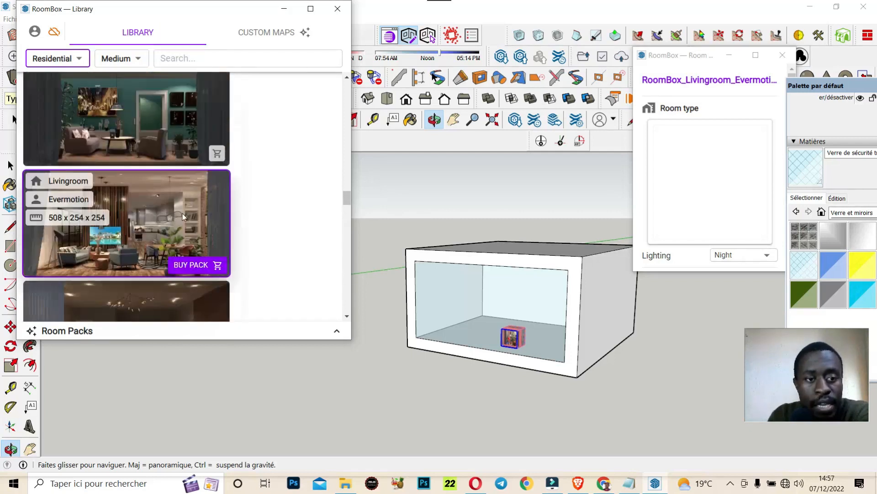
{"action": "scroll", "coordinate": [183, 217], "scroll_direction": "up", "scroll_amount": 5}
{"action": "scroll", "coordinate": [151, 173], "scroll_direction": "up", "scroll_amount": 4}
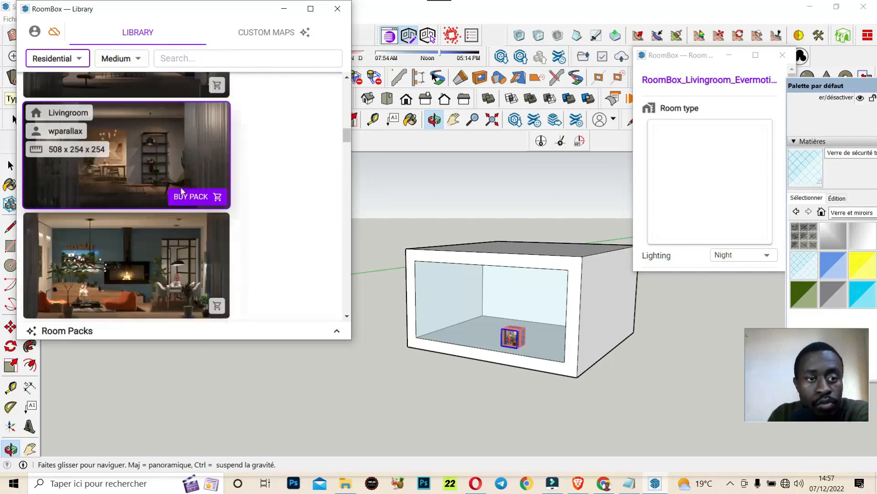
{"action": "scroll", "coordinate": [173, 192], "scroll_direction": "up", "scroll_amount": 4}
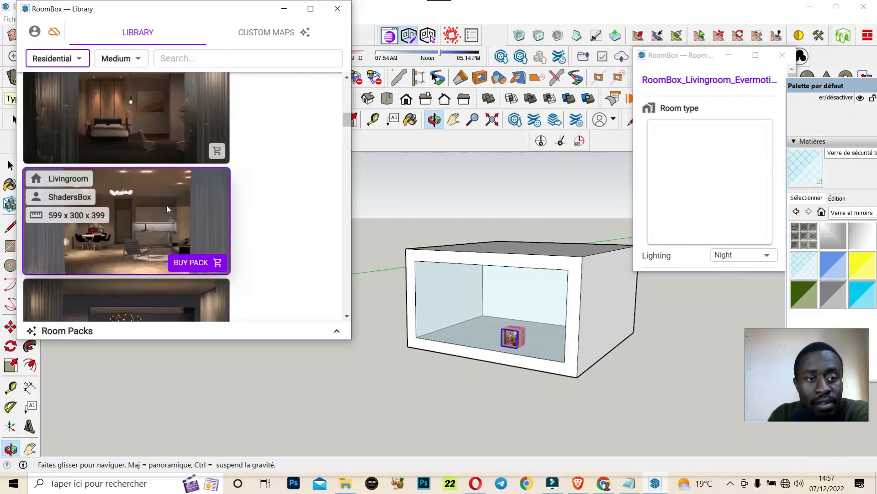
{"action": "scroll", "coordinate": [167, 205], "scroll_direction": "down", "scroll_amount": 1}
{"action": "scroll", "coordinate": [137, 151], "scroll_direction": "down", "scroll_amount": 1}
Step: Add the Office and Commercial categories to the library's Residential filter
{"action": "left_click", "coordinate": [76, 59]}
{"action": "left_click", "coordinate": [41, 101]}
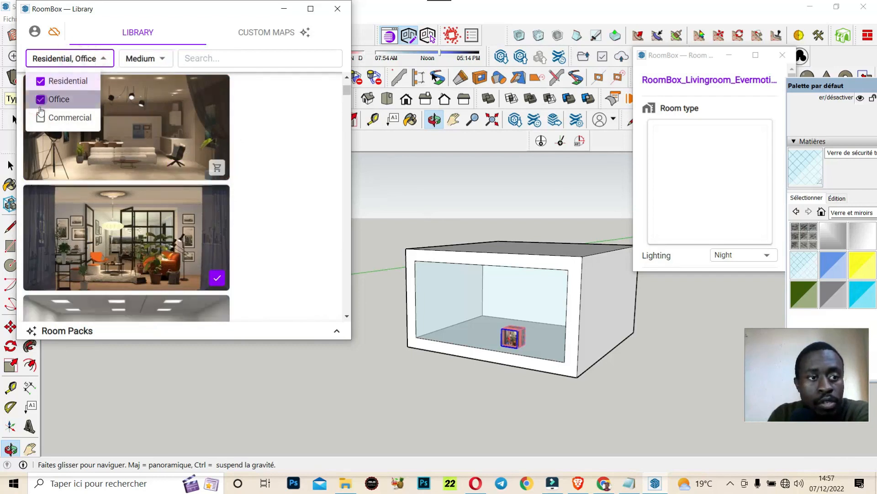
{"action": "left_click", "coordinate": [41, 117]}
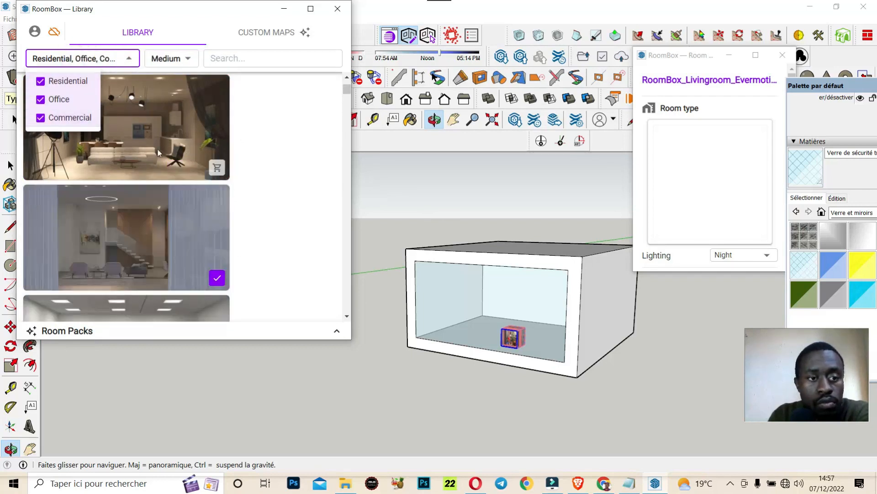
{"action": "left_click", "coordinate": [320, 141]}
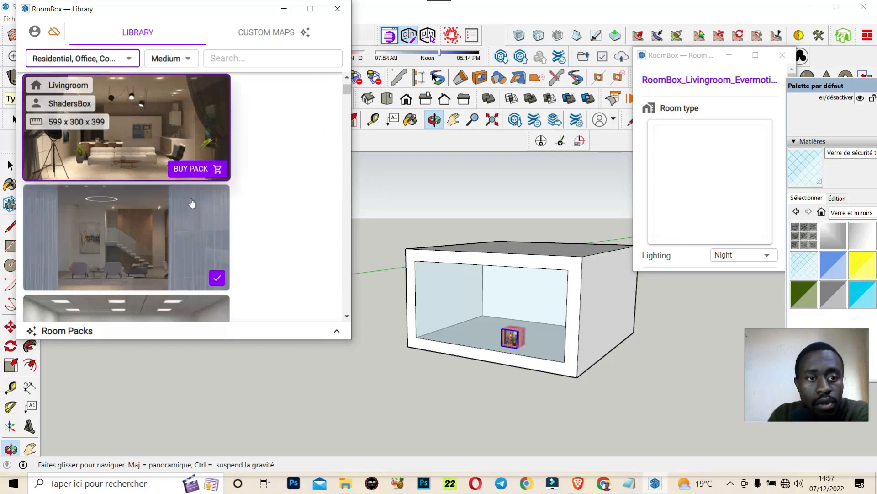
Step: Create a new room from the 599 x 300 x 399 ShadersBox living room on the box floor, beside the existing room
{"action": "scroll", "coordinate": [196, 215], "scroll_direction": "down", "scroll_amount": 3}
{"action": "scroll", "coordinate": [197, 216], "scroll_direction": "up", "scroll_amount": 1}
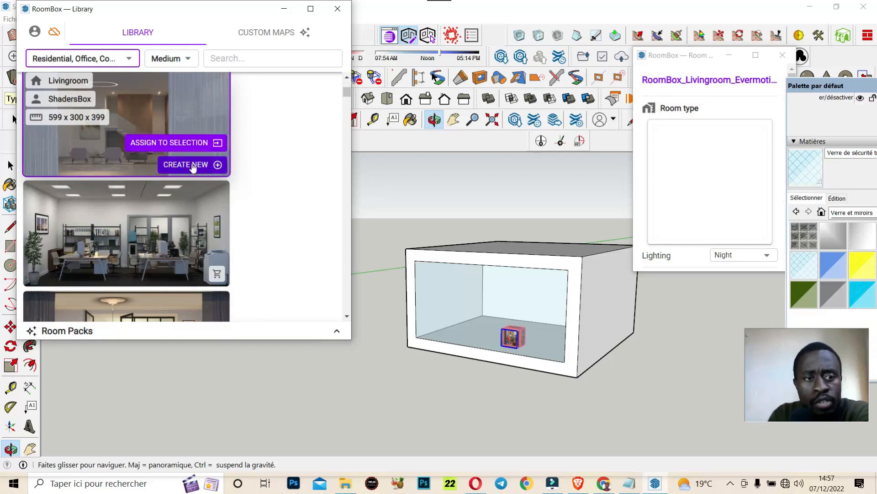
{"action": "left_click", "coordinate": [193, 166]}
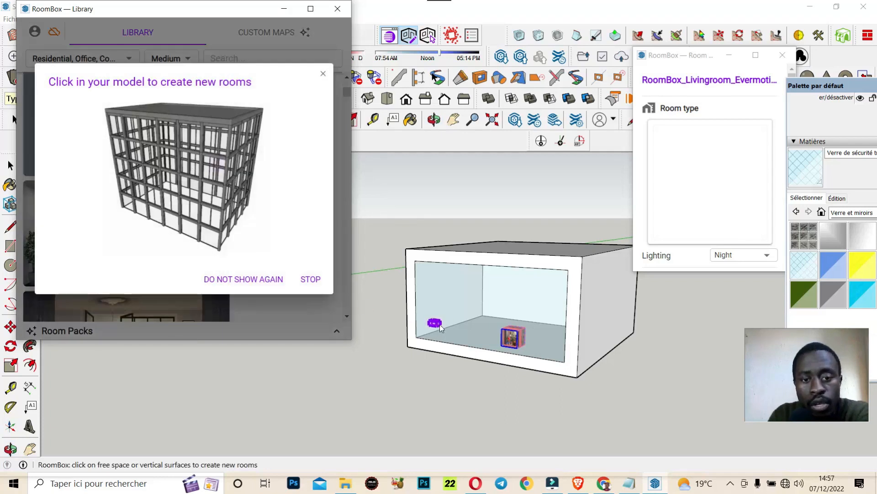
{"action": "scroll", "coordinate": [451, 334], "scroll_direction": "up", "scroll_amount": 5}
{"action": "left_click", "coordinate": [533, 345]}
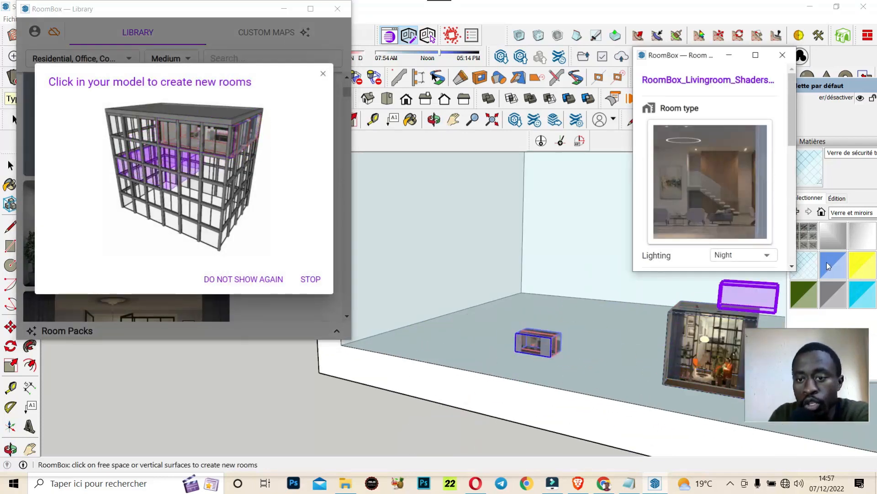
Step: Set the new ShadersBox living room's Furniture sprite to the maximum offset and review its wall options
{"action": "scroll", "coordinate": [774, 188], "scroll_direction": "down", "scroll_amount": 1}
{"action": "scroll", "coordinate": [775, 189], "scroll_direction": "down", "scroll_amount": 5}
{"action": "left_click_drag", "start_coordinate": [642, 144], "coordinate": [778, 120]}
{"action": "scroll", "coordinate": [672, 241], "scroll_direction": "down", "scroll_amount": 1}
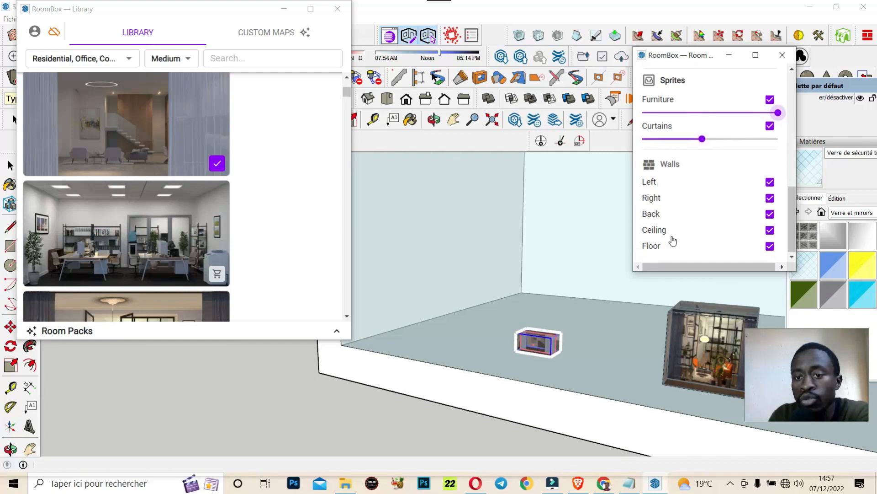
{"action": "scroll", "coordinate": [672, 228], "scroll_direction": "up", "scroll_amount": 6}
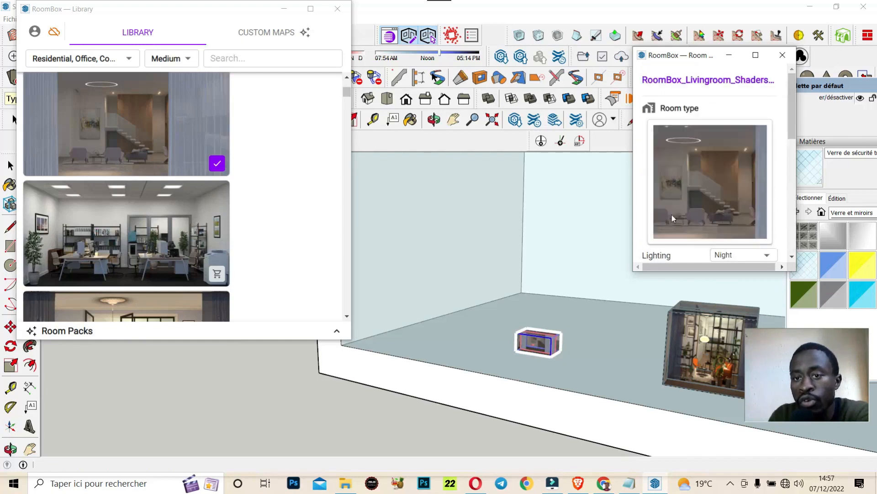
Step: Minimise the room settings window and view both placed rooms inside the glazed box
{"action": "left_click", "coordinate": [732, 56]}
{"action": "scroll", "coordinate": [704, 258], "scroll_direction": "down", "scroll_amount": 6}
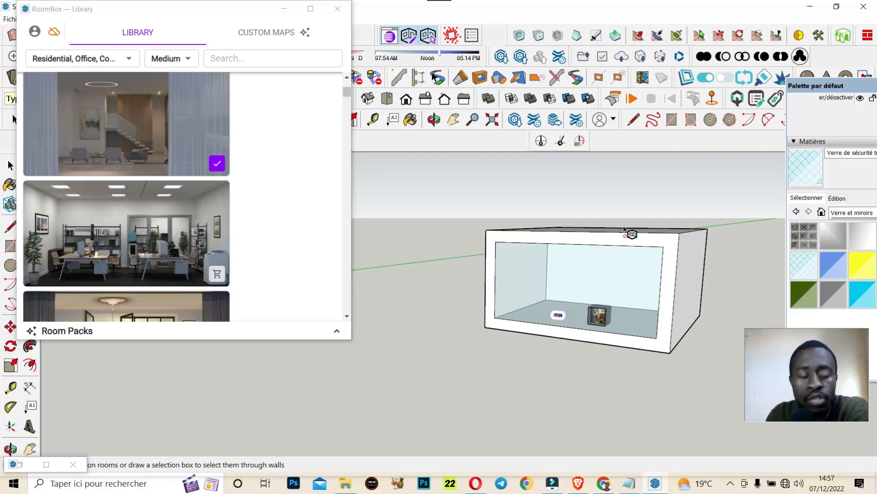
{"action": "scroll", "coordinate": [595, 320], "scroll_direction": "up", "scroll_amount": 6}
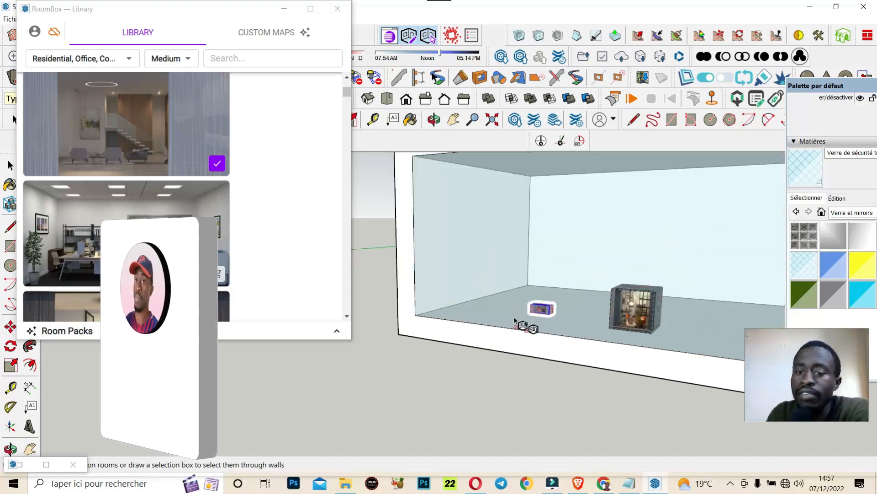
Step: Inspect the new ShadersBox living room's depth and interior up close and from several angles inside the glazed box
{"action": "scroll", "coordinate": [538, 310], "scroll_direction": "up", "scroll_amount": 10}
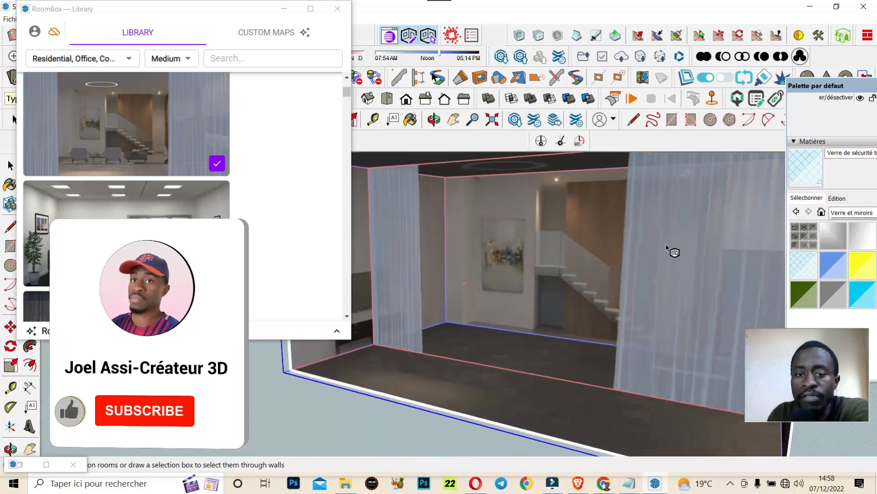
{"action": "scroll", "coordinate": [476, 327], "scroll_direction": "down", "scroll_amount": 10}
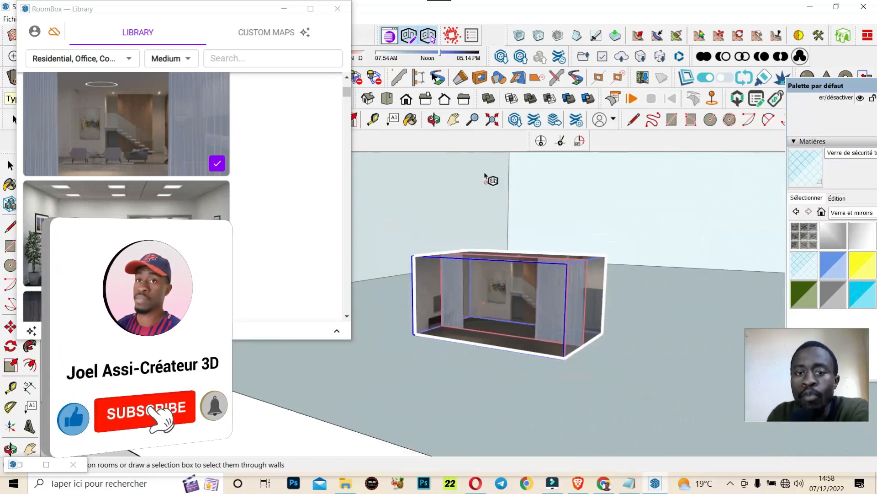
{"action": "left_click", "coordinate": [435, 120]}
{"action": "left_click_drag", "start_coordinate": [519, 331], "coordinate": [676, 311]}
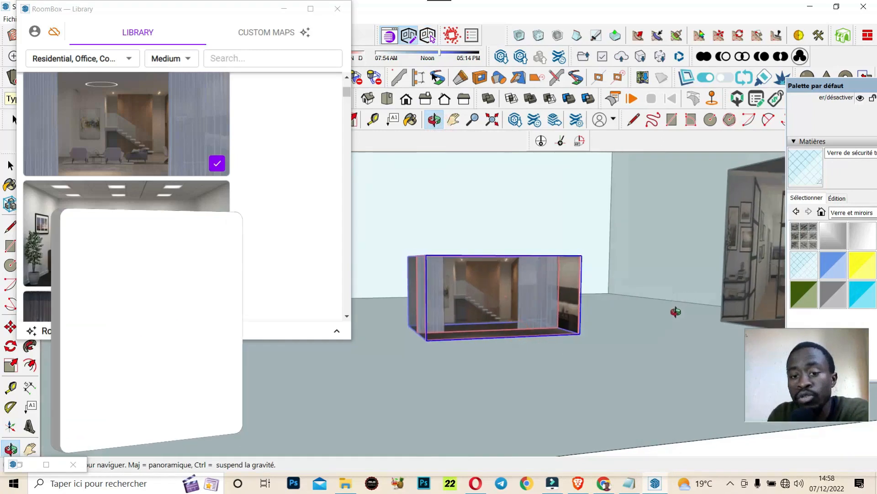
{"action": "scroll", "coordinate": [476, 288], "scroll_direction": "up", "scroll_amount": 4}
{"action": "scroll", "coordinate": [476, 288], "scroll_direction": "up", "scroll_amount": 5}
{"action": "scroll", "coordinate": [621, 327], "scroll_direction": "down", "scroll_amount": 8}
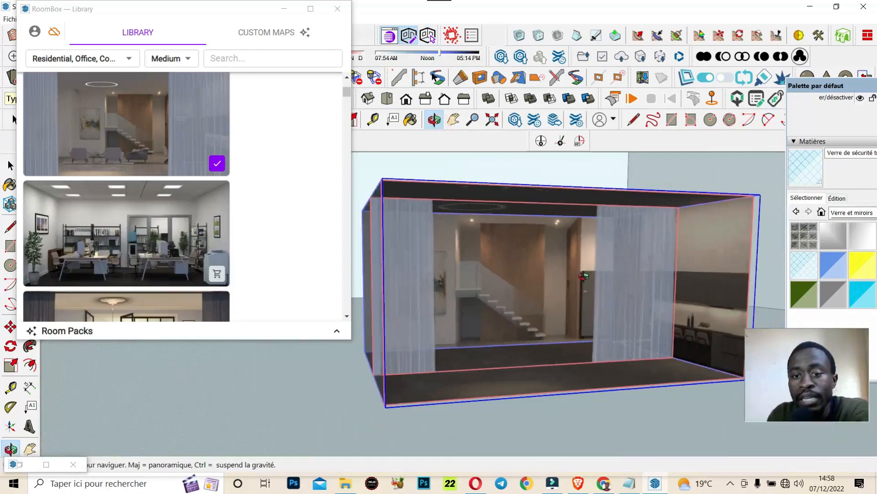
{"action": "left_click_drag", "start_coordinate": [621, 328], "coordinate": [380, 333]}
{"action": "scroll", "coordinate": [498, 318], "scroll_direction": "down", "scroll_amount": 3}
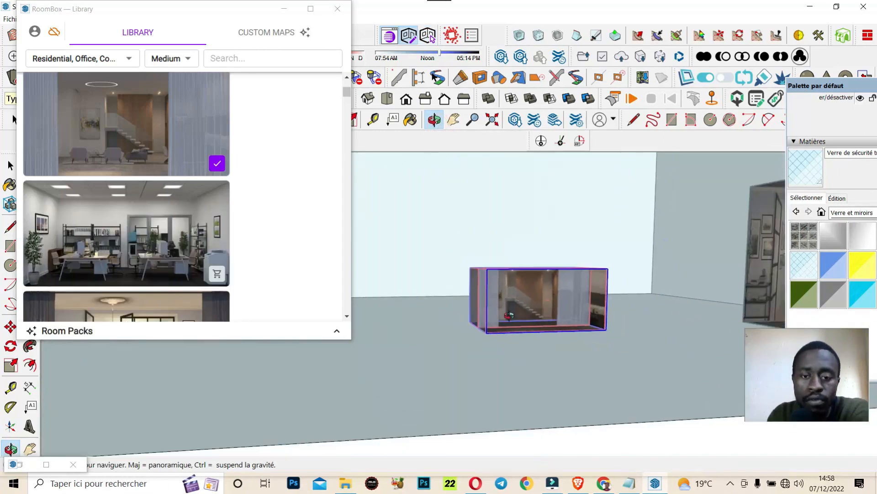
{"action": "left_click_drag", "start_coordinate": [550, 326], "coordinate": [448, 329]}
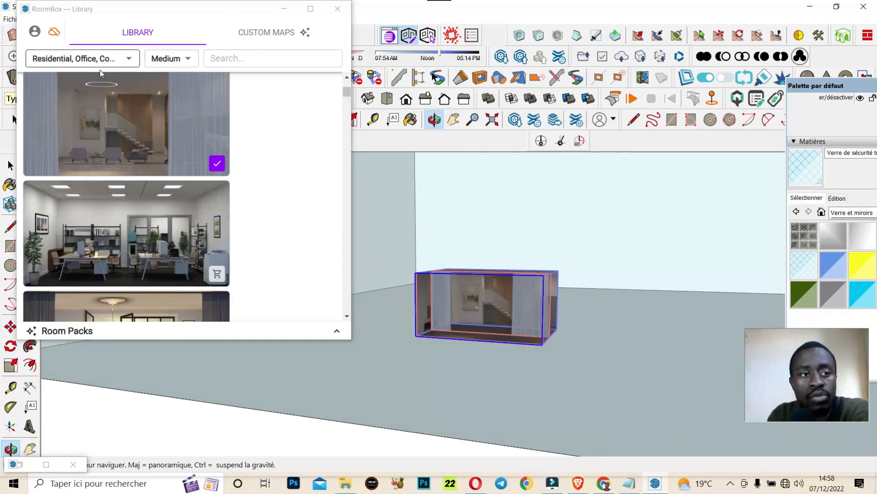
Step: Move the library window below the main toolbars and view the whole glazed box with both rooms
{"action": "left_click_drag", "start_coordinate": [190, 17], "coordinate": [204, 76]}
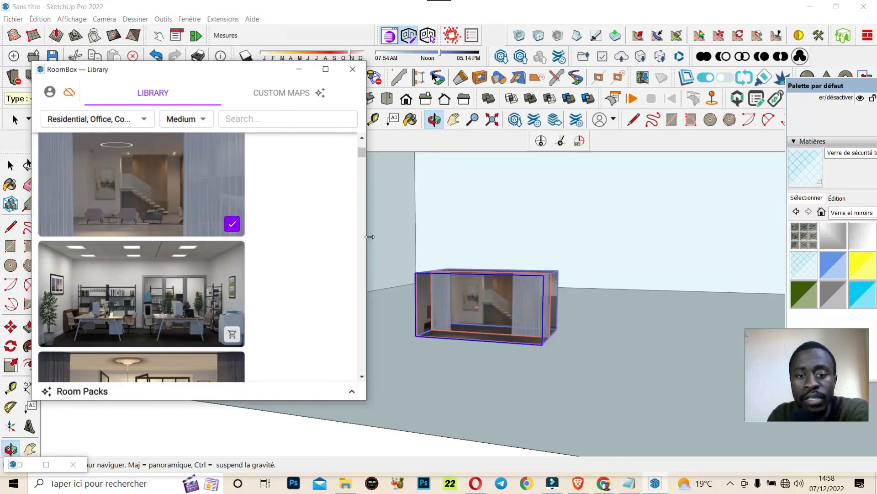
{"action": "left_click_drag", "start_coordinate": [548, 329], "coordinate": [571, 298]}
{"action": "scroll", "coordinate": [568, 297], "scroll_direction": "down", "scroll_amount": 8}
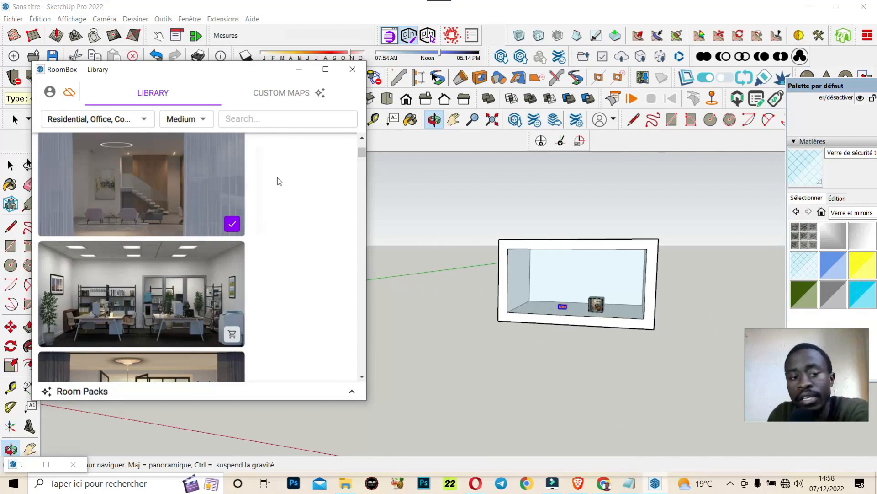
Step: Browse the store and office room previews in the filtered library and minimise the library window
{"action": "scroll", "coordinate": [204, 259], "scroll_direction": "down", "scroll_amount": 5}
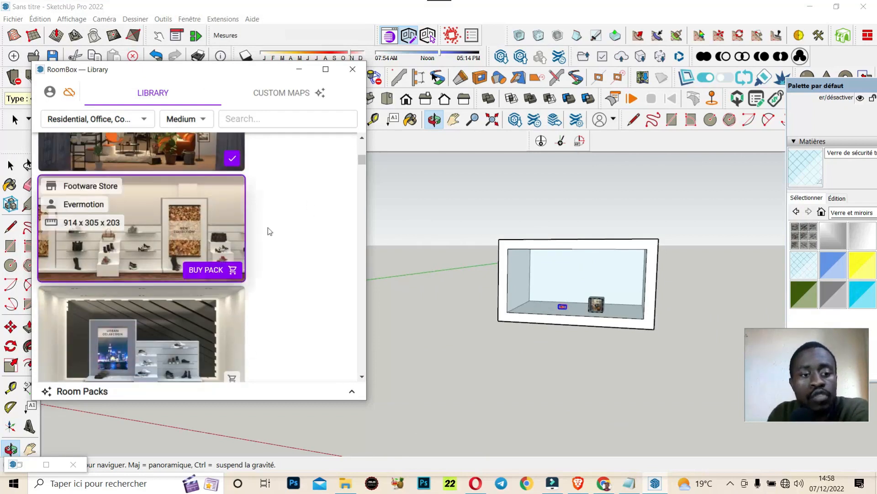
{"action": "scroll", "coordinate": [223, 248], "scroll_direction": "down", "scroll_amount": 5}
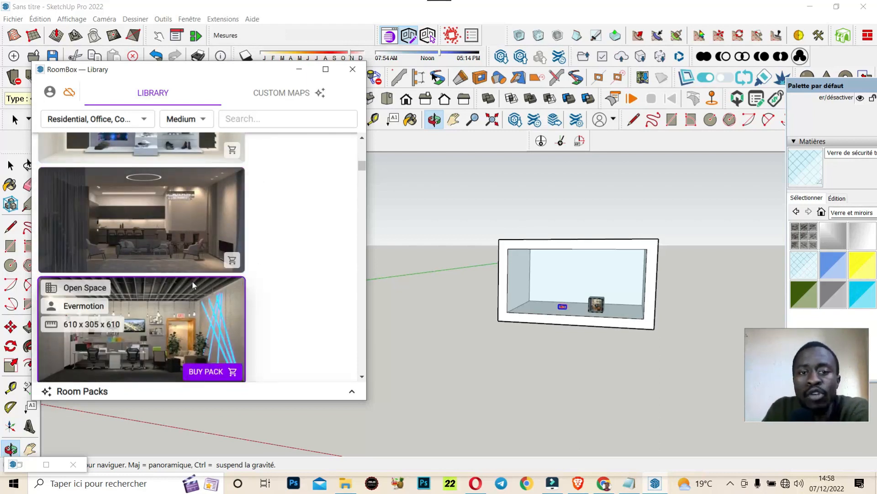
{"action": "left_click", "coordinate": [297, 72]}
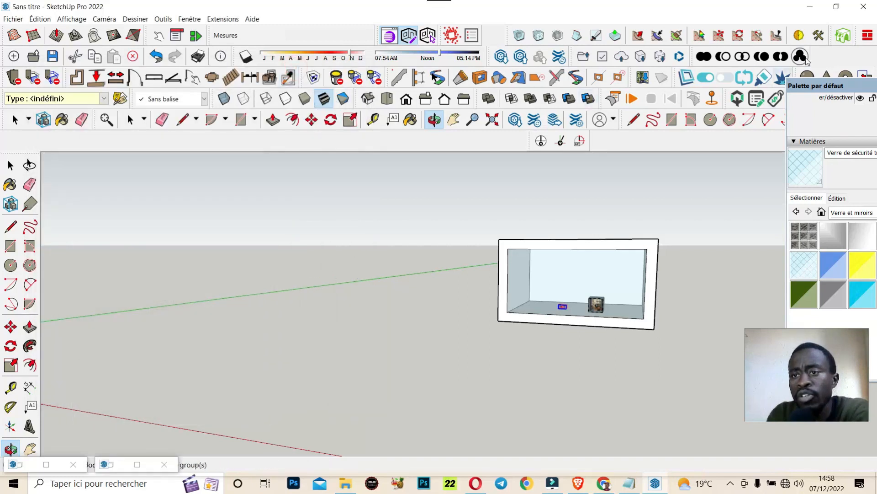